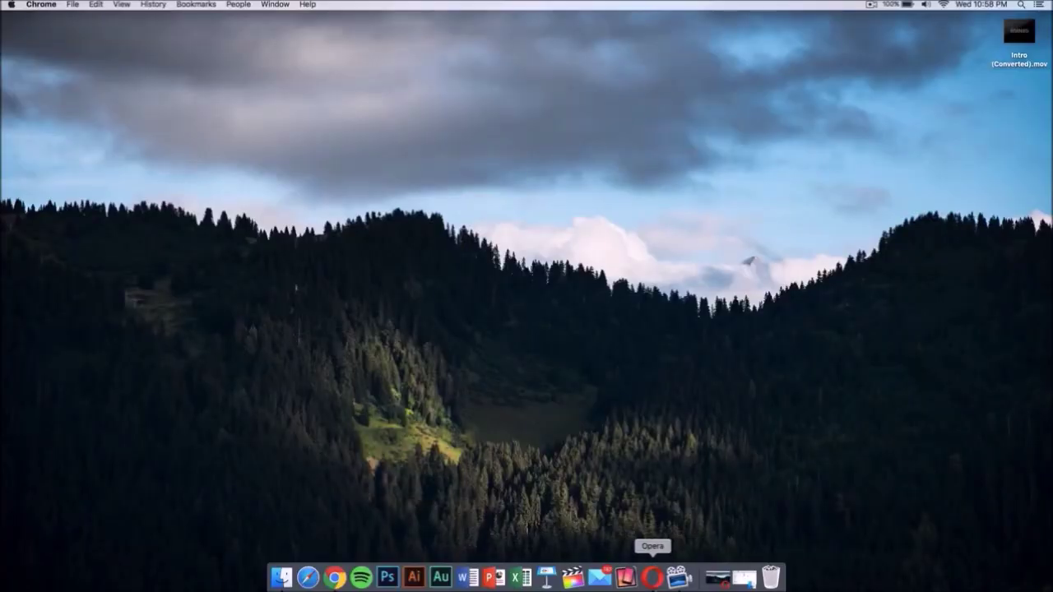
Bring Opera forward, close the Unsplash photo tab and view the Adobe After Effects CC page
{"action": "left_click", "coordinate": [652, 577]}
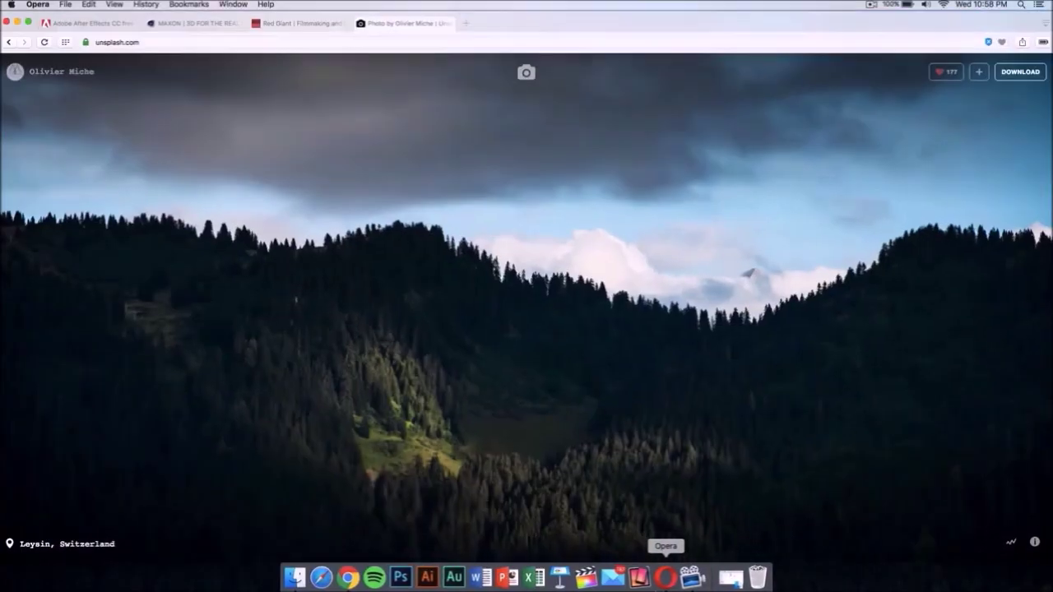
{"action": "left_click", "coordinate": [362, 24]}
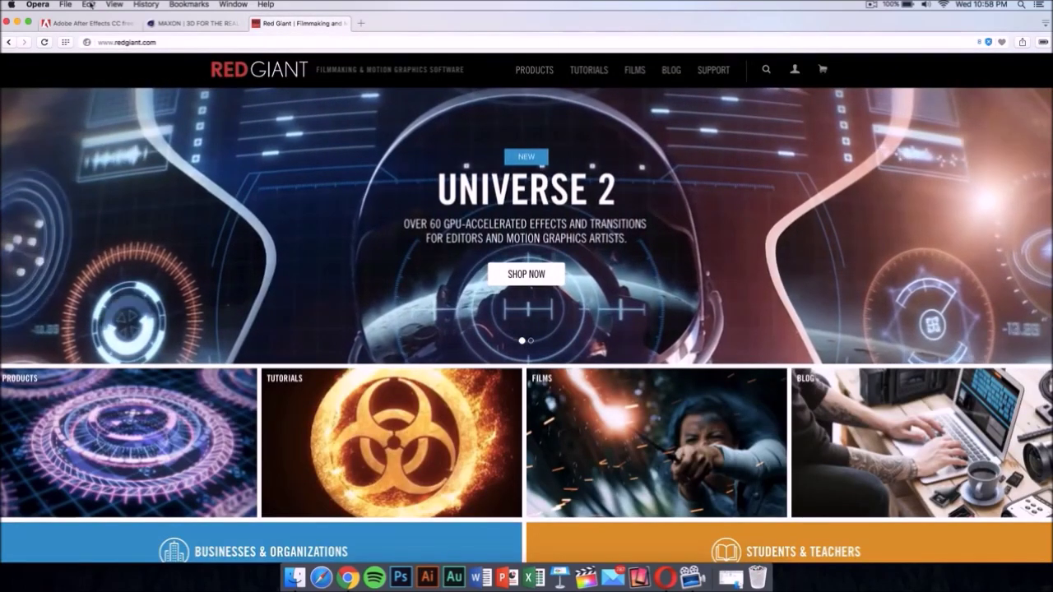
{"action": "left_click", "coordinate": [88, 20]}
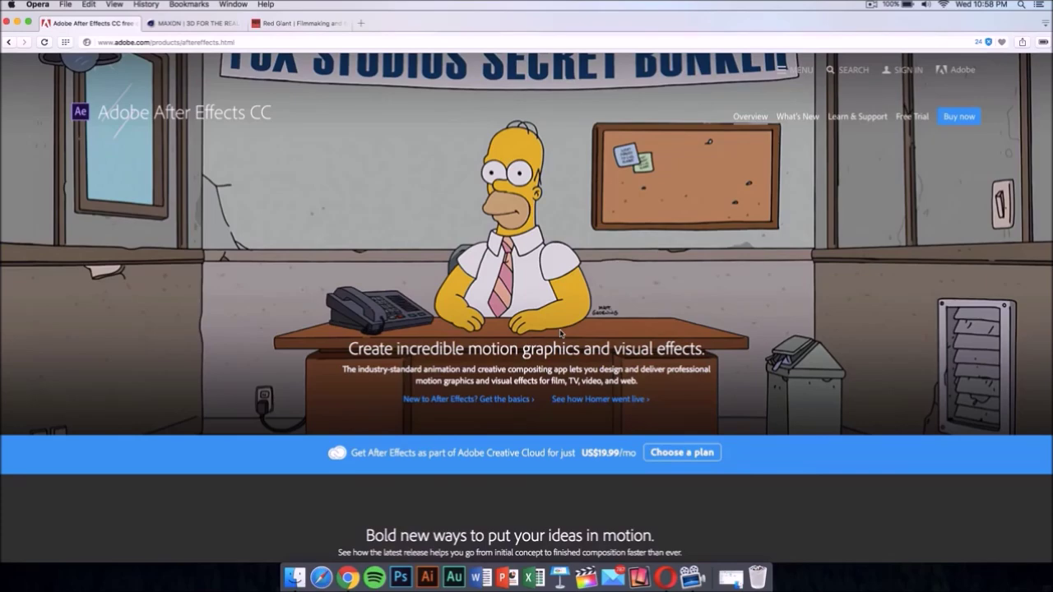
{"action": "scroll", "coordinate": [562, 332], "scroll_direction": "down", "scroll_amount": 10}
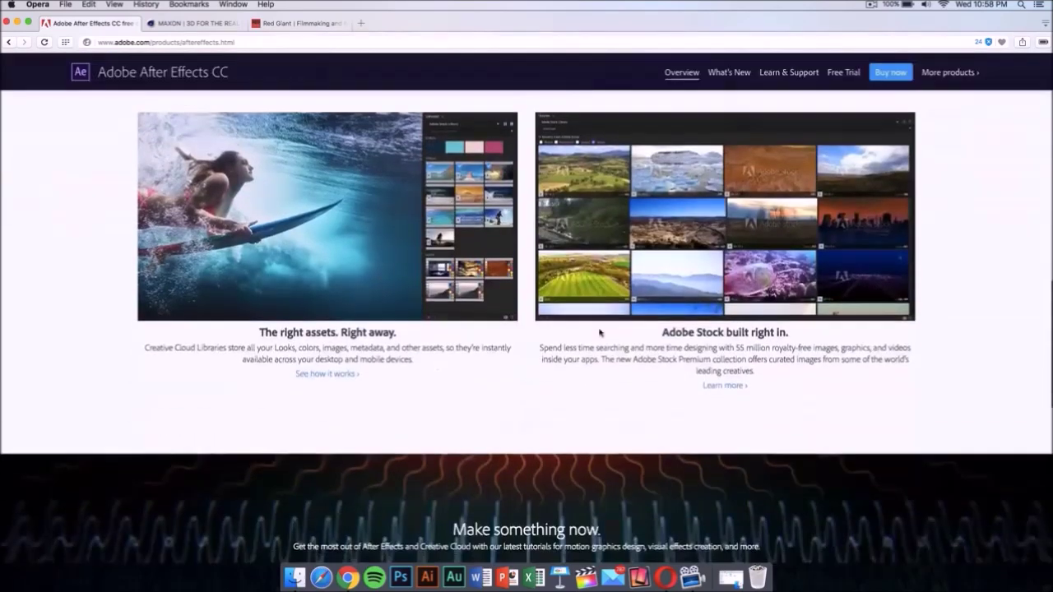
{"action": "scroll", "coordinate": [599, 330], "scroll_direction": "up", "scroll_amount": 10}
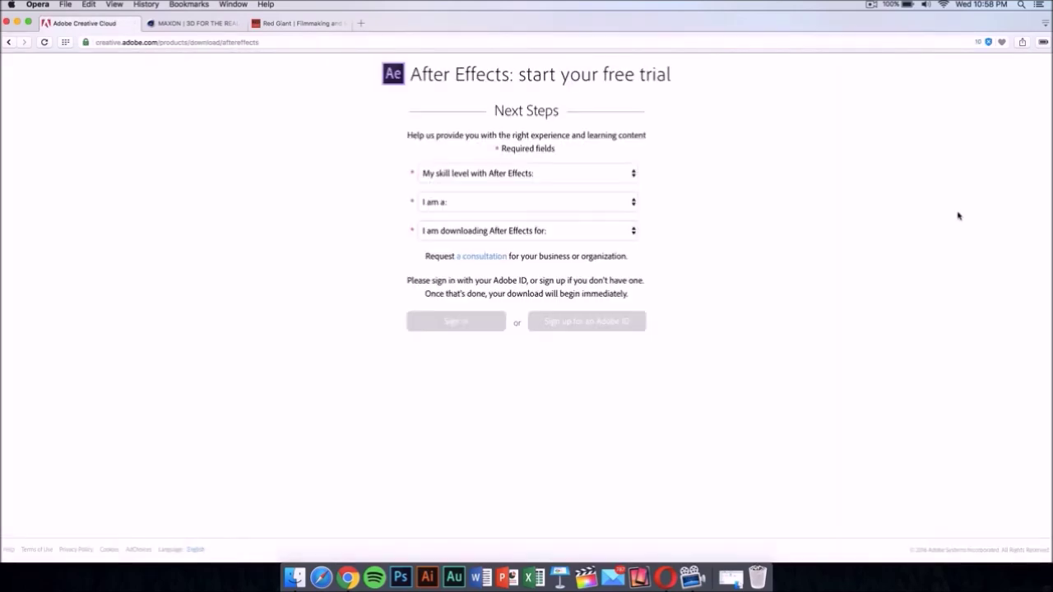
Answer the trial questions (Experienced, Web/Mobile Designer, organization use), go to sign-up, then close that tab
{"action": "left_click", "coordinate": [559, 177]}
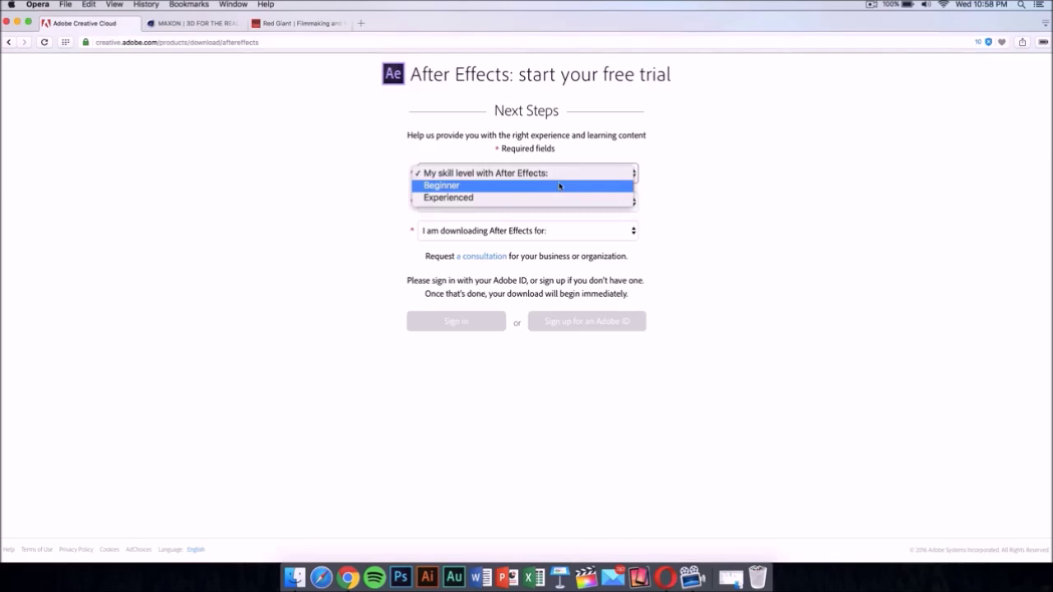
{"action": "left_click", "coordinate": [556, 198]}
{"action": "left_click", "coordinate": [556, 202]}
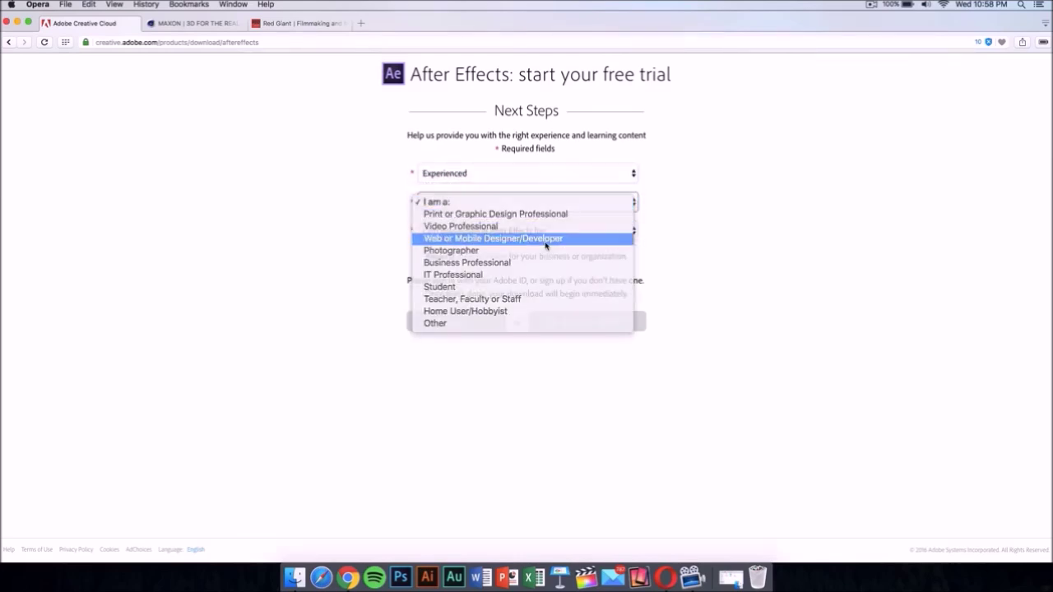
{"action": "left_click", "coordinate": [546, 244]}
{"action": "left_click", "coordinate": [548, 232]}
{"action": "left_click", "coordinate": [549, 280]}
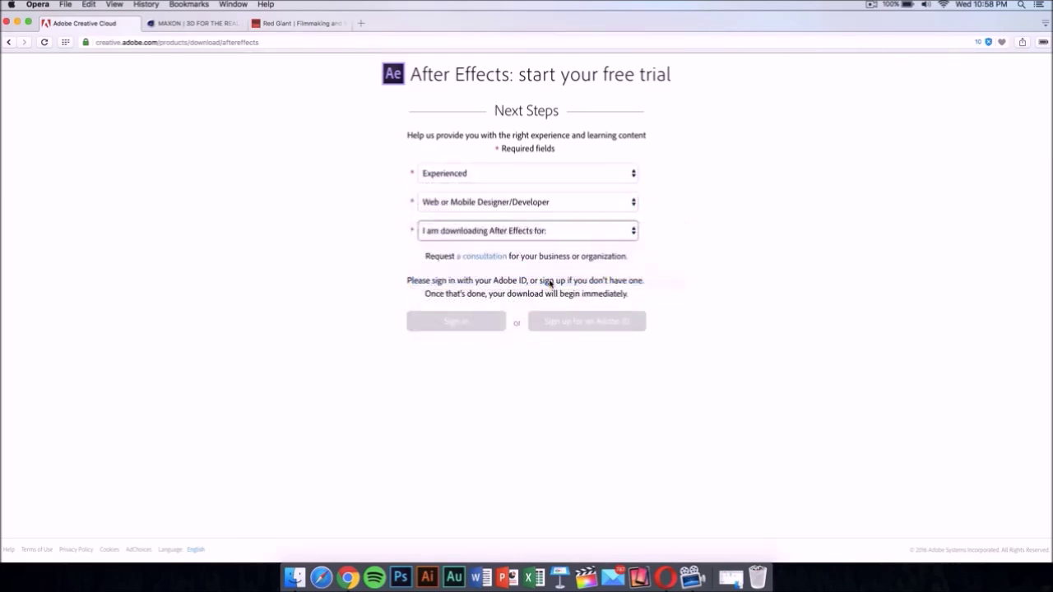
{"action": "left_click", "coordinate": [563, 330]}
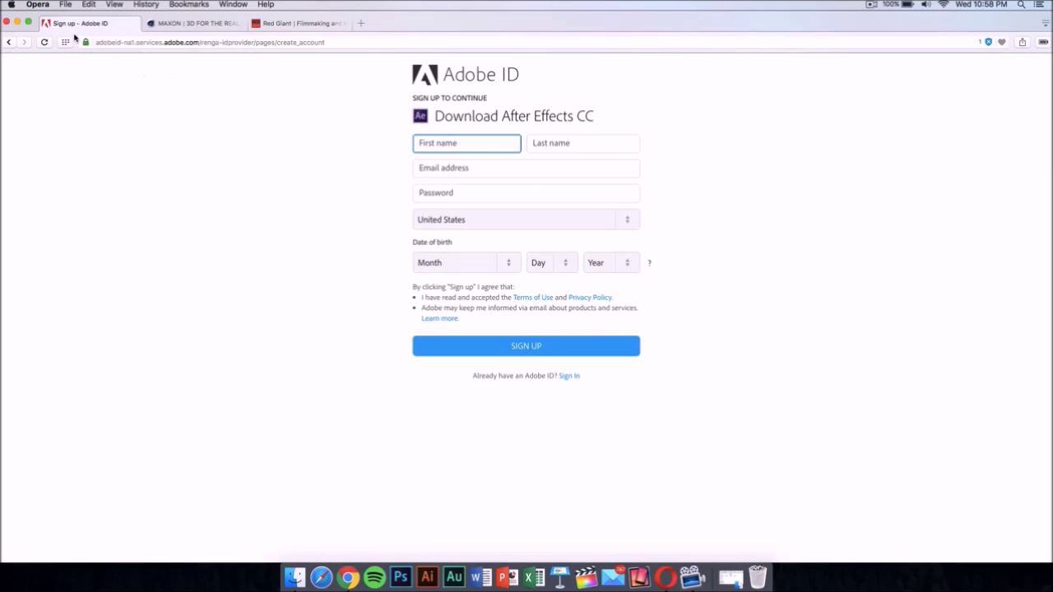
{"action": "left_click", "coordinate": [46, 24]}
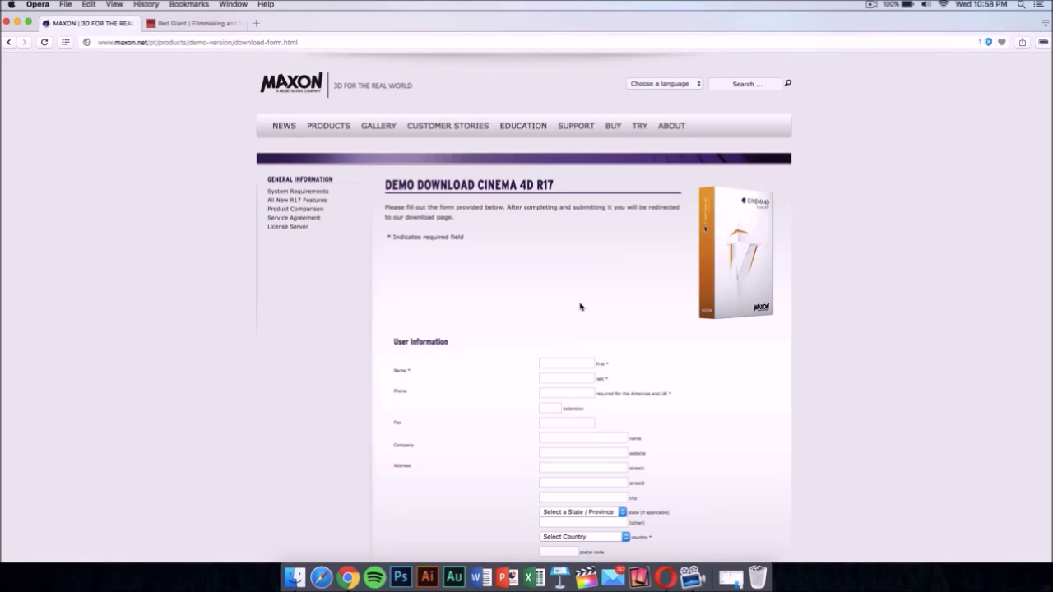
{"action": "scroll", "coordinate": [580, 307], "scroll_direction": "down", "scroll_amount": 15}
{"action": "scroll", "coordinate": [580, 306], "scroll_direction": "up", "scroll_amount": 15}
{"action": "scroll", "coordinate": [580, 307], "scroll_direction": "down", "scroll_amount": 4}
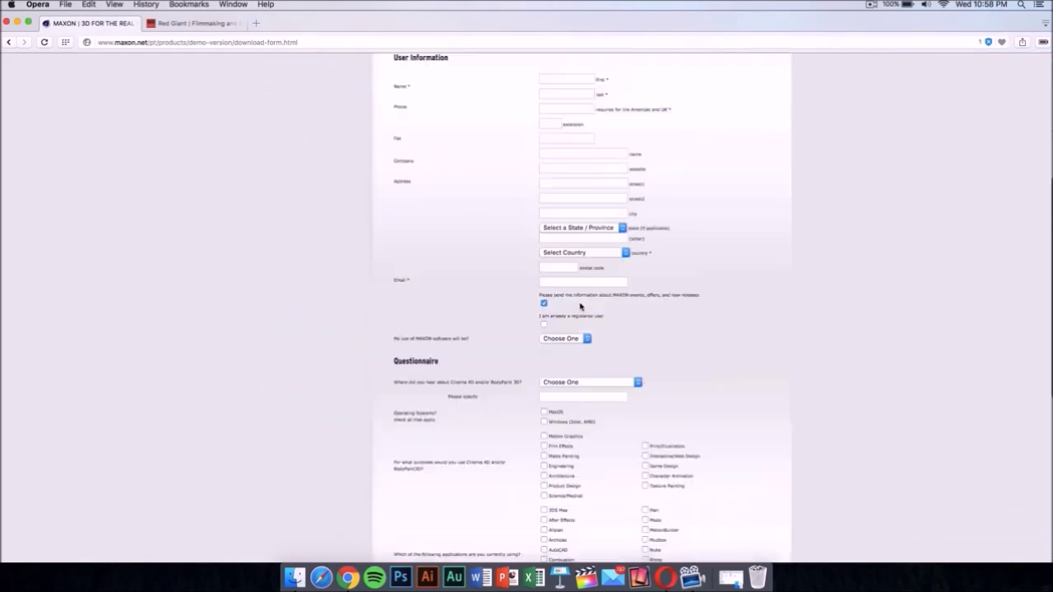
{"action": "scroll", "coordinate": [580, 306], "scroll_direction": "up", "scroll_amount": 4}
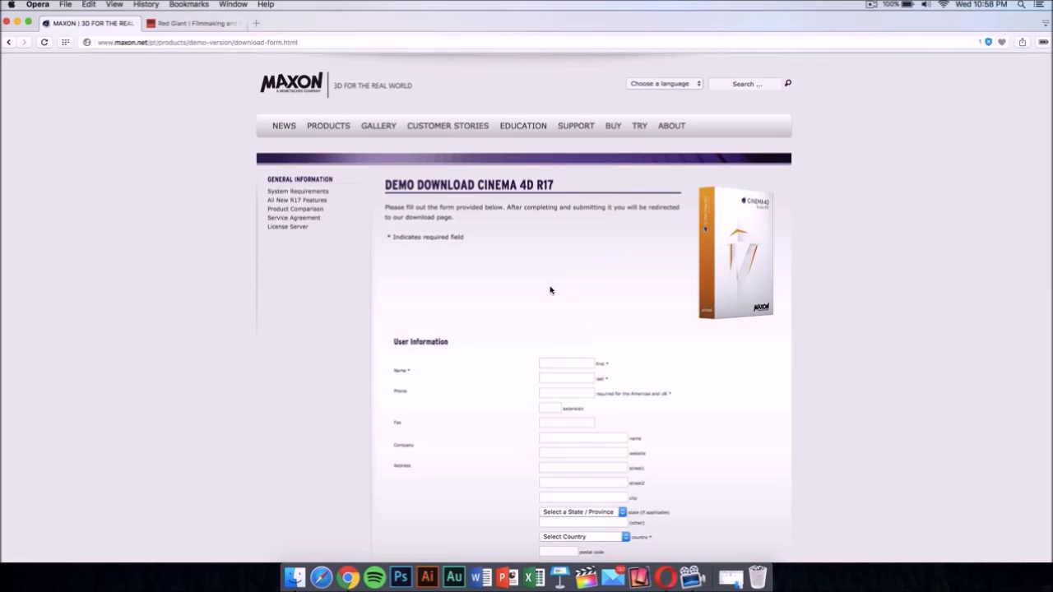
{"action": "scroll", "coordinate": [551, 288], "scroll_direction": "down", "scroll_amount": 15}
{"action": "scroll", "coordinate": [550, 287], "scroll_direction": "up", "scroll_amount": 15}
{"action": "scroll", "coordinate": [550, 284], "scroll_direction": "down", "scroll_amount": 15}
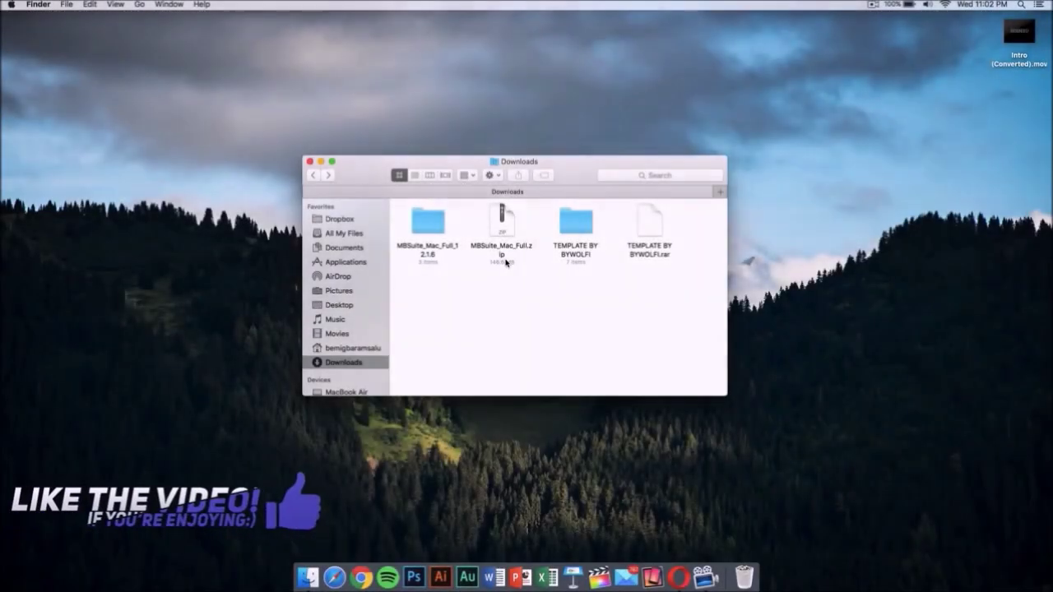
Open the TEMPLATE BY BYWOLFI folder and launch C4D Part.c4d in Cinema 4D
{"action": "double_click", "coordinate": [574, 222]}
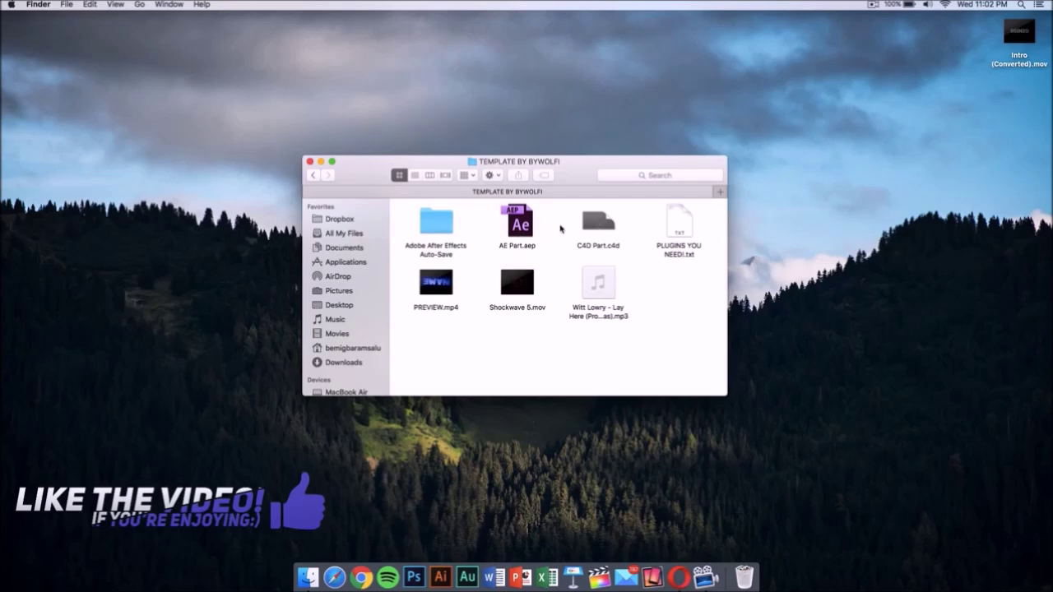
{"action": "double_click", "coordinate": [592, 224]}
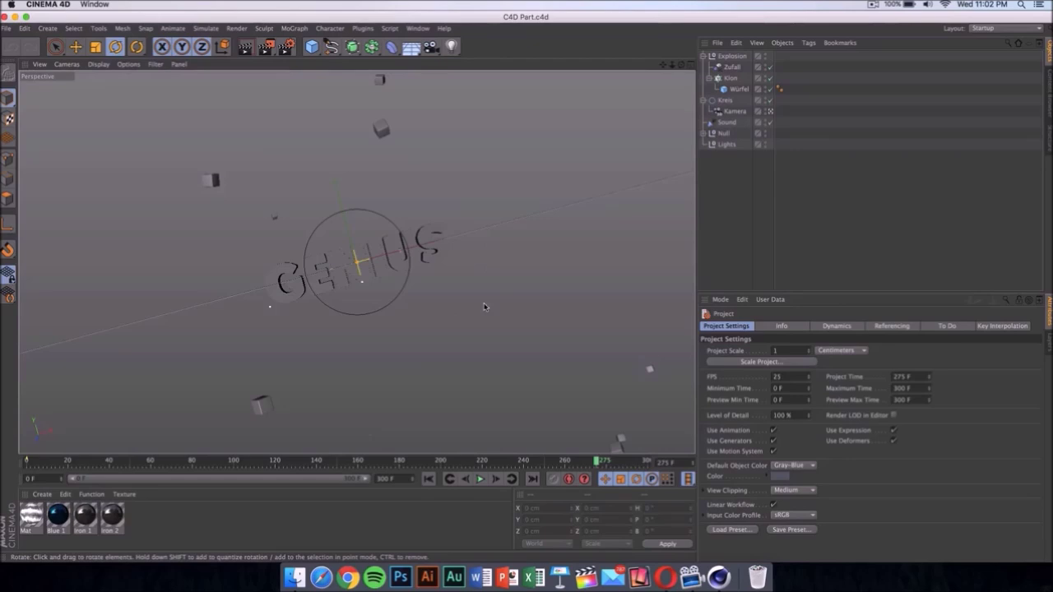
Replace the first 3D text object's GENIUS wording with TECH
{"action": "left_click", "coordinate": [437, 258]}
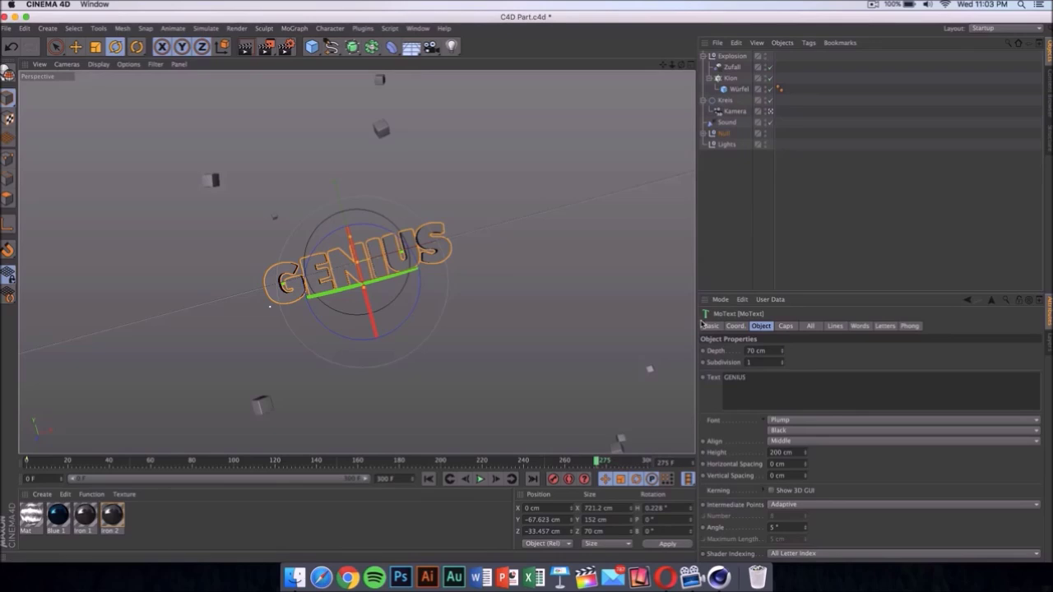
{"action": "double_click", "coordinate": [786, 387]}
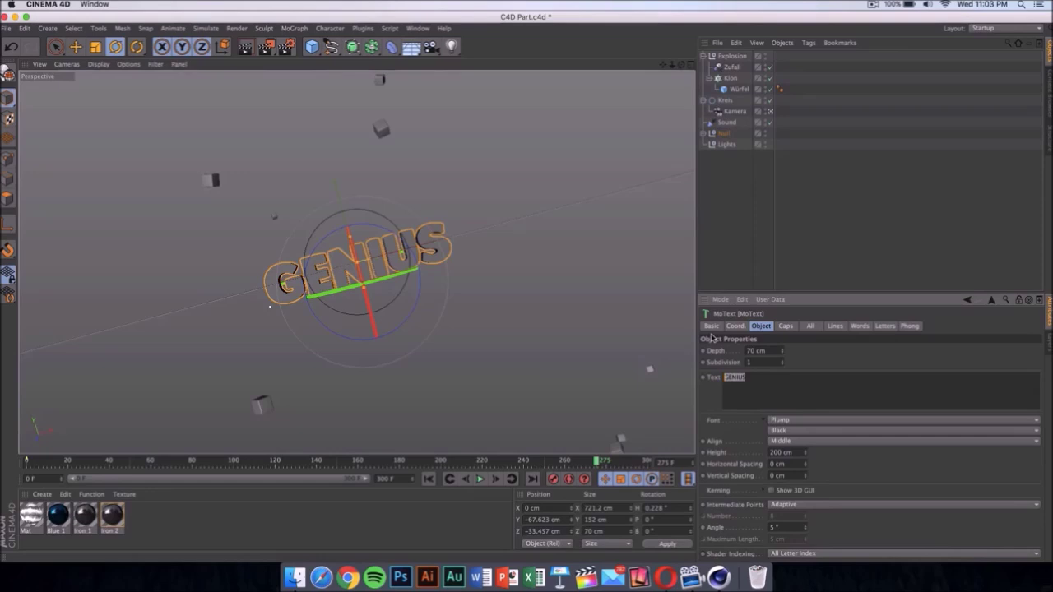
{"action": "key", "text": "BackSpace"}
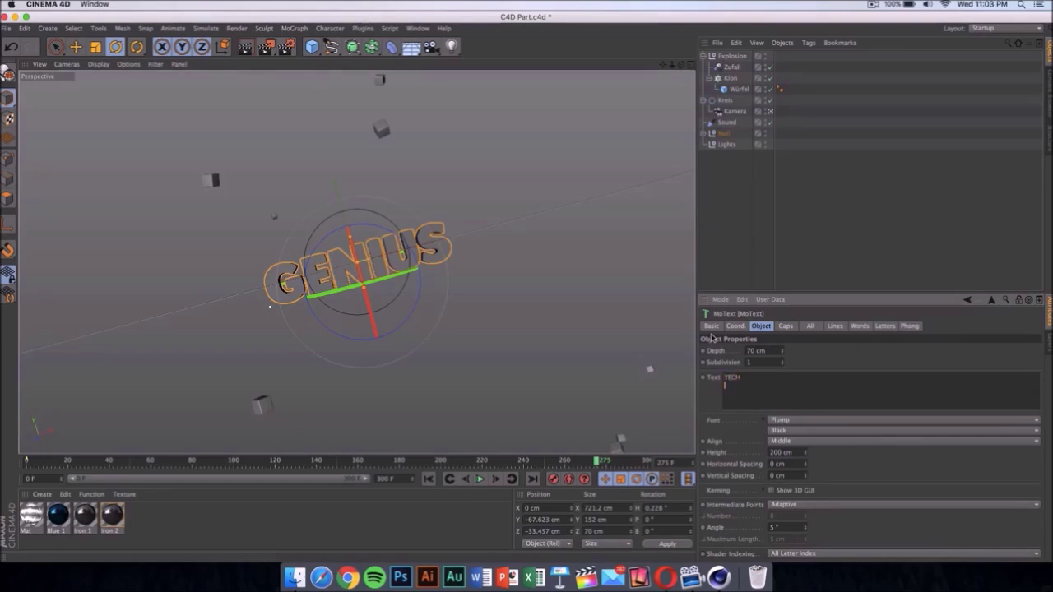
{"action": "left_click", "coordinate": [605, 285]}
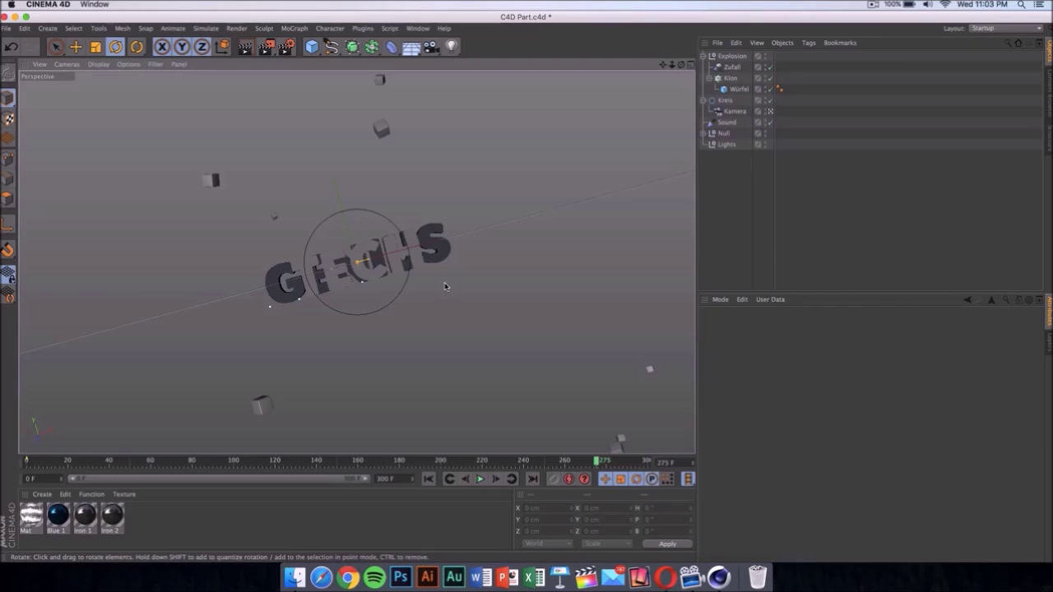
Change the second GENIUS text object to read TECH as well
{"action": "left_click", "coordinate": [444, 265]}
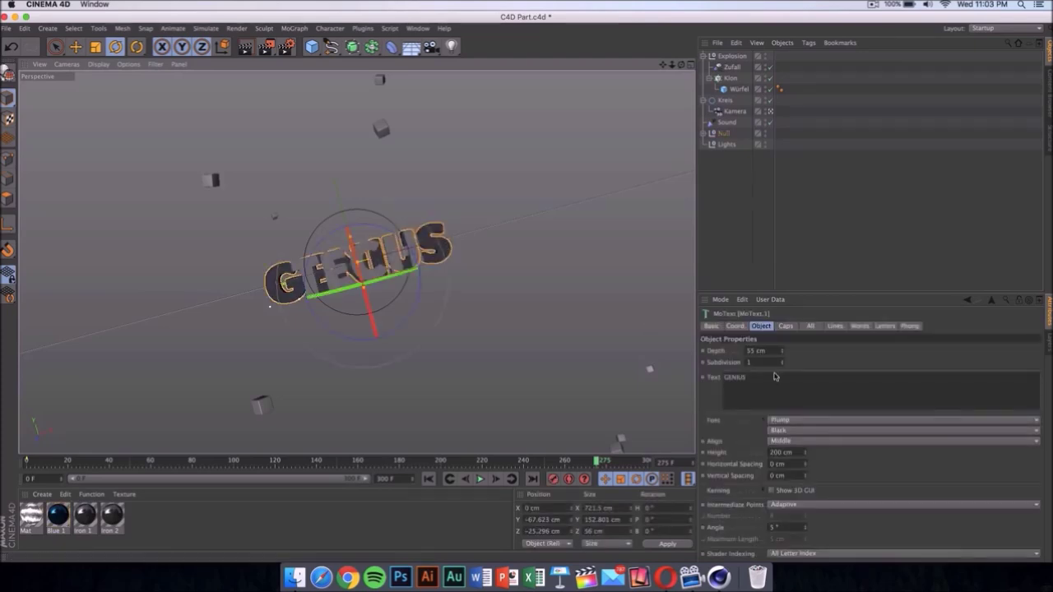
{"action": "left_click", "coordinate": [789, 379]}
{"action": "key", "text": "super+a"}
{"action": "key", "text": "BackSpace"}
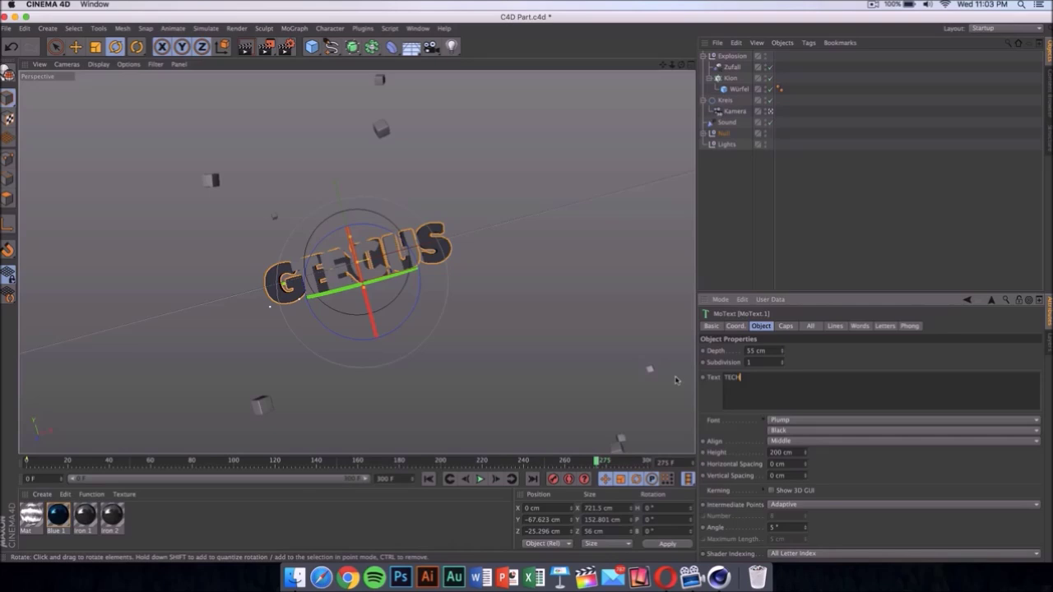
{"action": "left_click", "coordinate": [606, 278]}
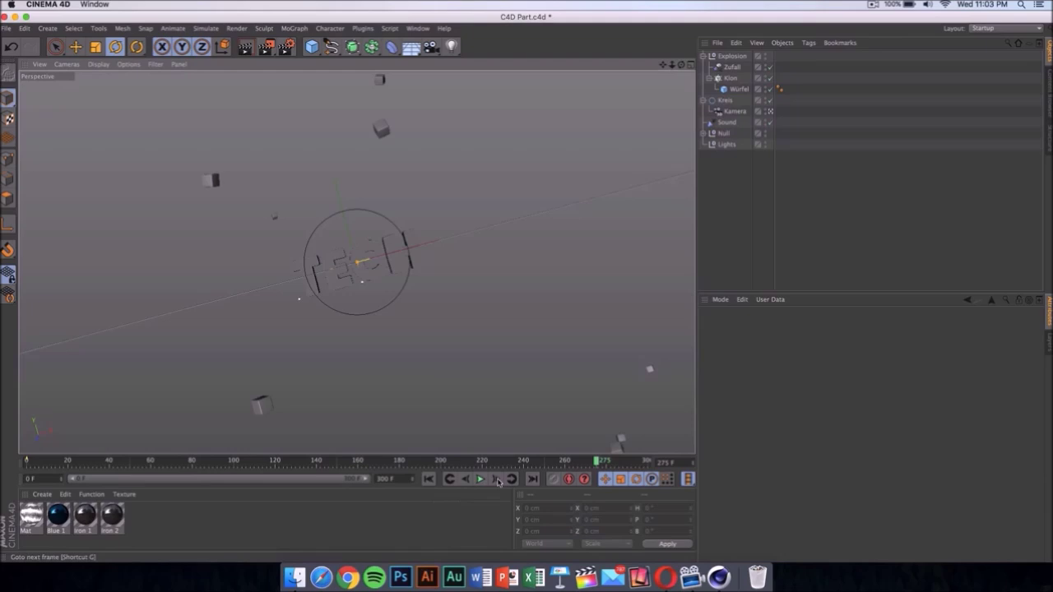
Play the explosion, stop at frame 216 and test-render it, dismissing the missing texture warning
{"action": "left_click", "coordinate": [481, 480]}
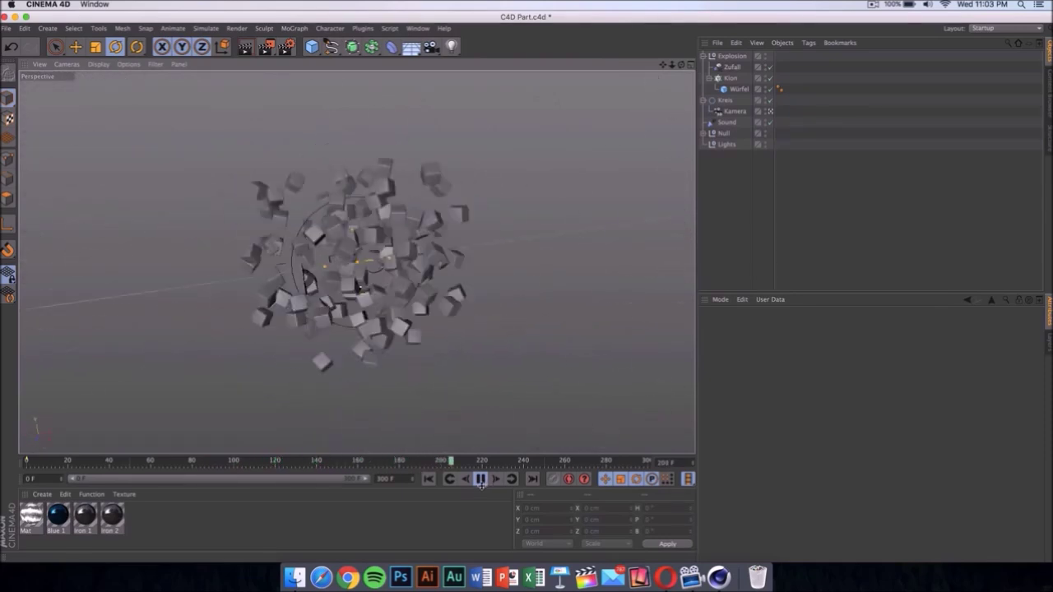
{"action": "left_click", "coordinate": [483, 482]}
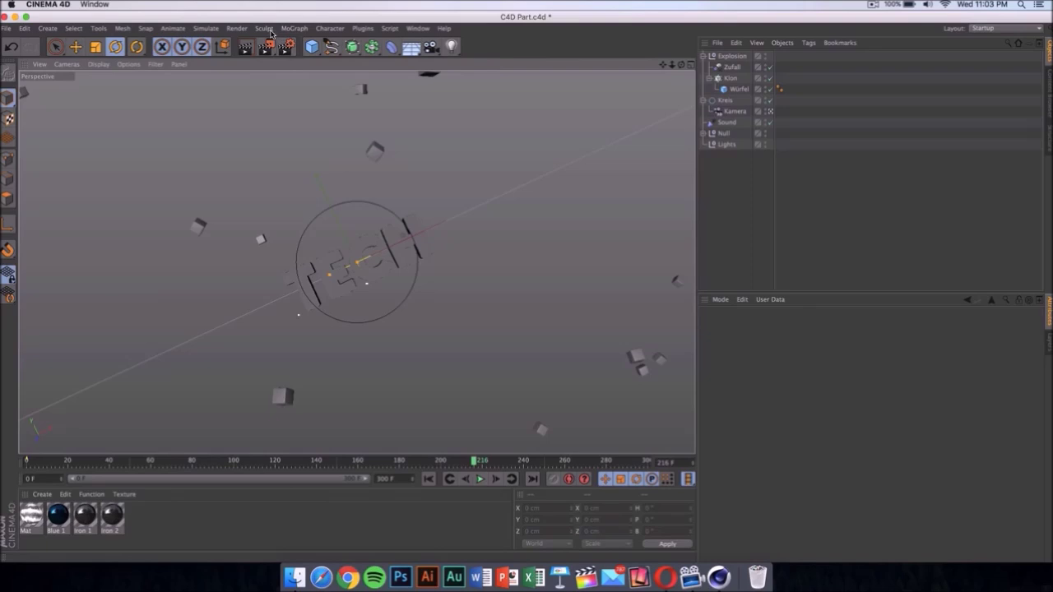
{"action": "left_click", "coordinate": [237, 28]}
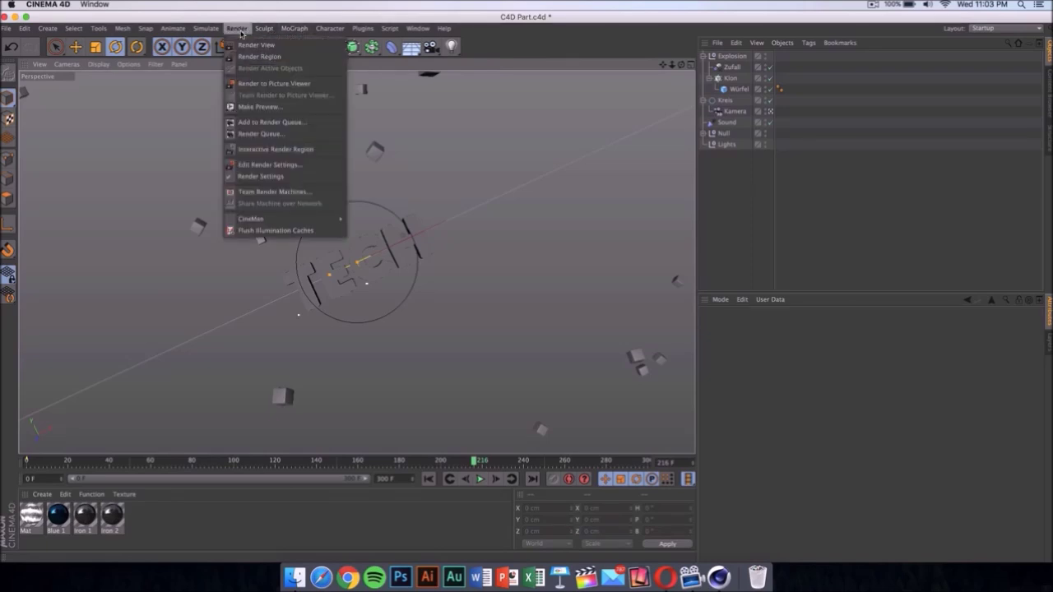
{"action": "left_click", "coordinate": [271, 47]}
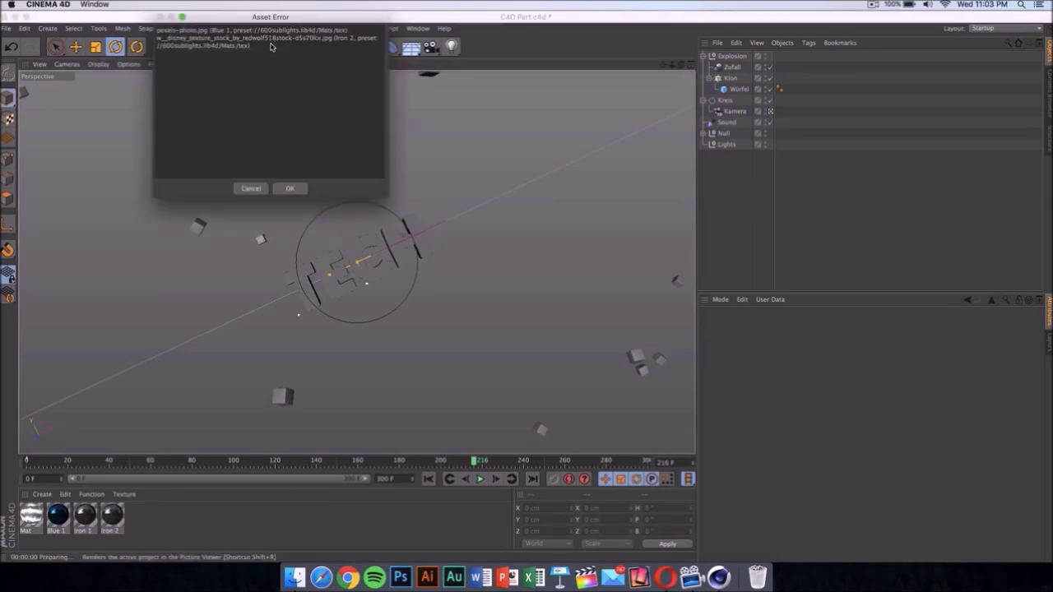
{"action": "left_click", "coordinate": [295, 190]}
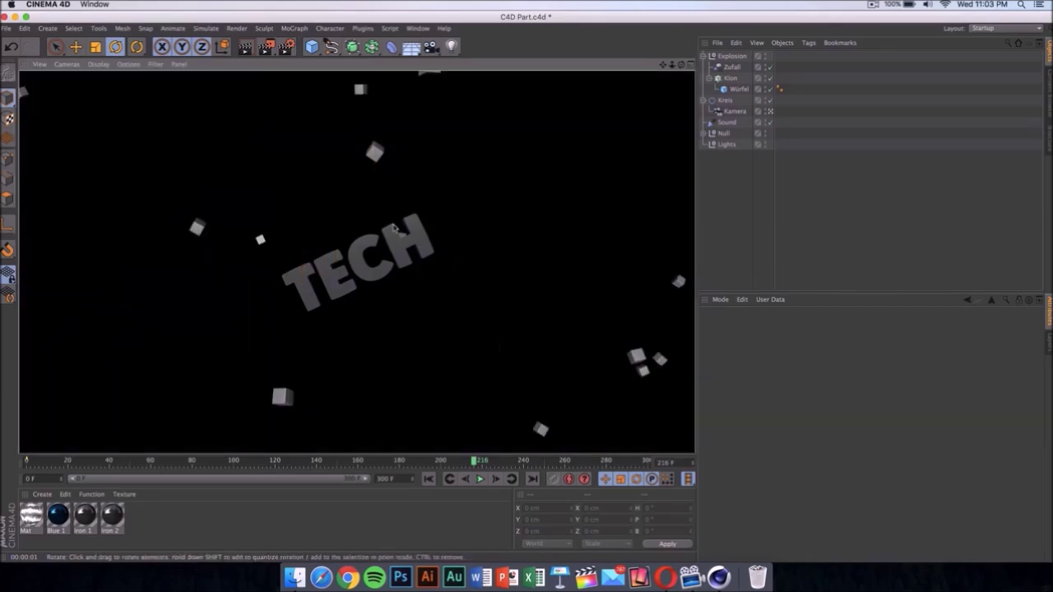
{"action": "left_click", "coordinate": [508, 265]}
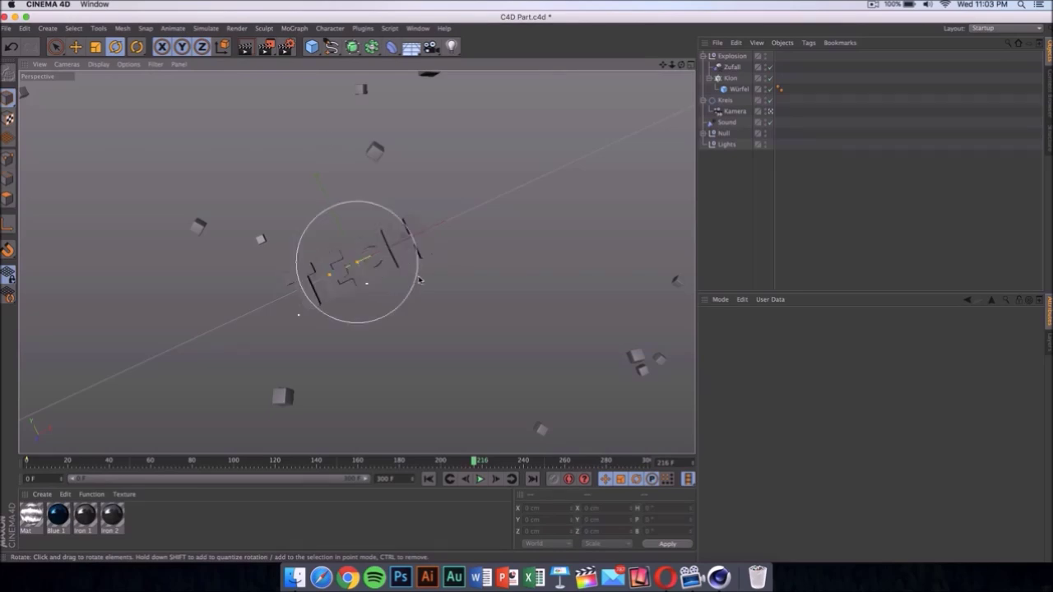
Browse the TECH text object's font list and keep Plump as its font
{"action": "left_click", "coordinate": [426, 245]}
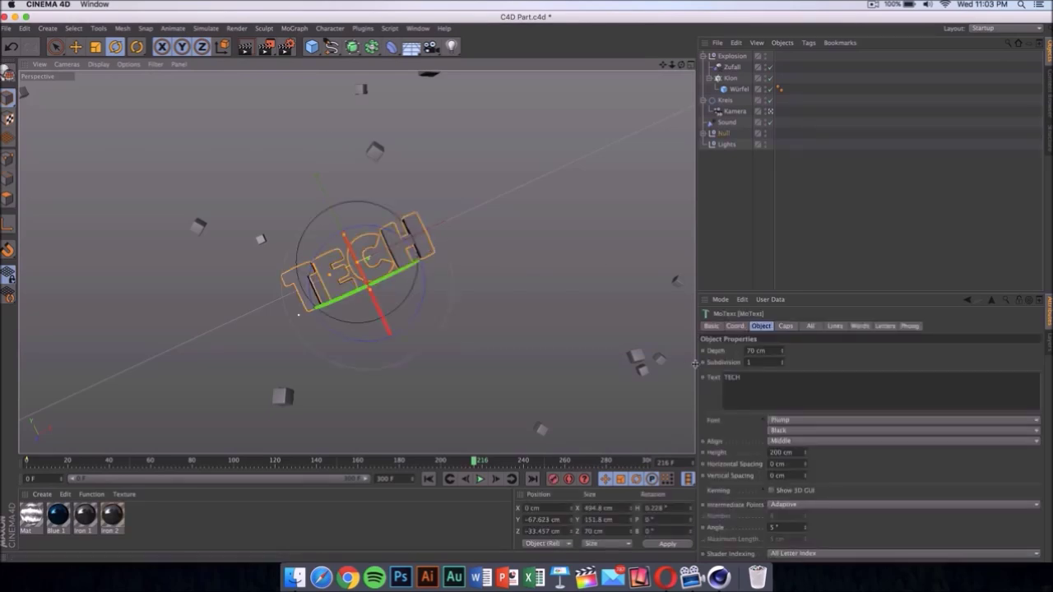
{"action": "left_click", "coordinate": [814, 419]}
{"action": "left_click", "coordinate": [815, 421]}
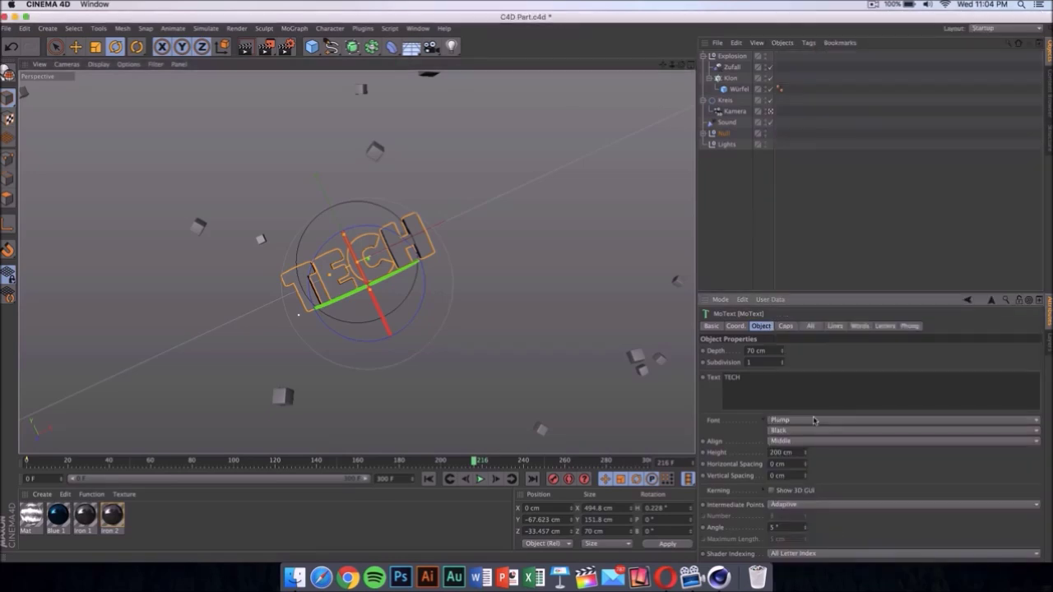
{"action": "left_click", "coordinate": [814, 420]}
{"action": "scroll", "coordinate": [854, 386], "scroll_direction": "down", "scroll_amount": 10}
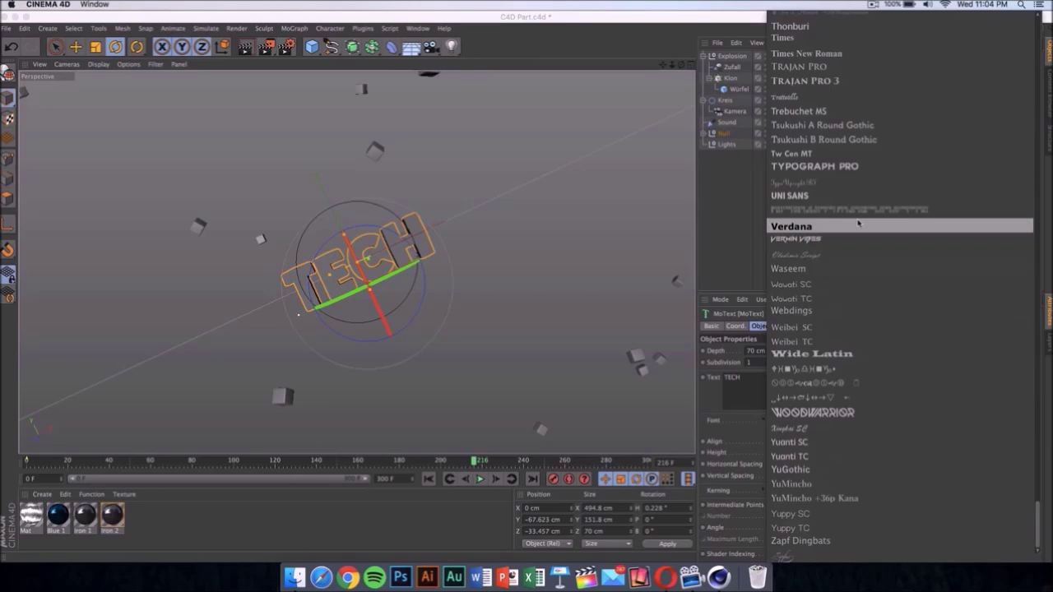
{"action": "scroll", "coordinate": [858, 223], "scroll_direction": "up", "scroll_amount": 20}
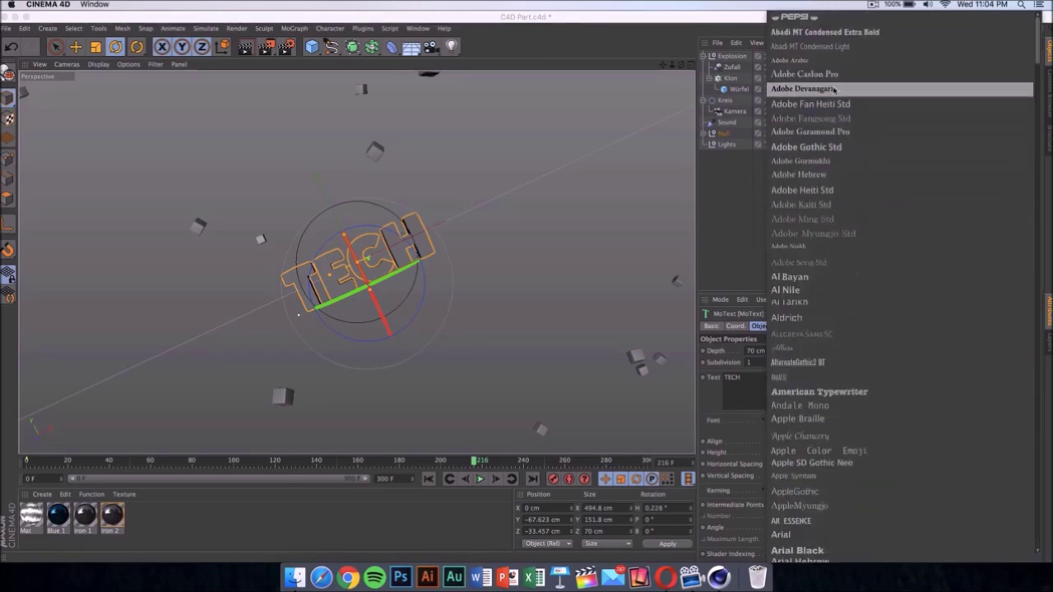
{"action": "scroll", "coordinate": [859, 107], "scroll_direction": "down", "scroll_amount": 20}
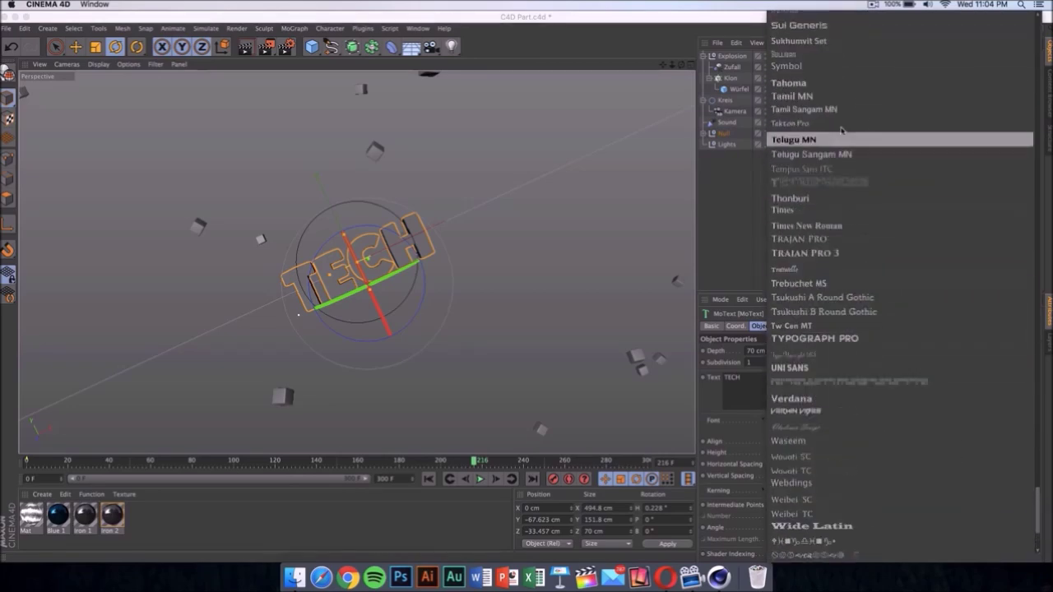
{"action": "left_click", "coordinate": [686, 428]}
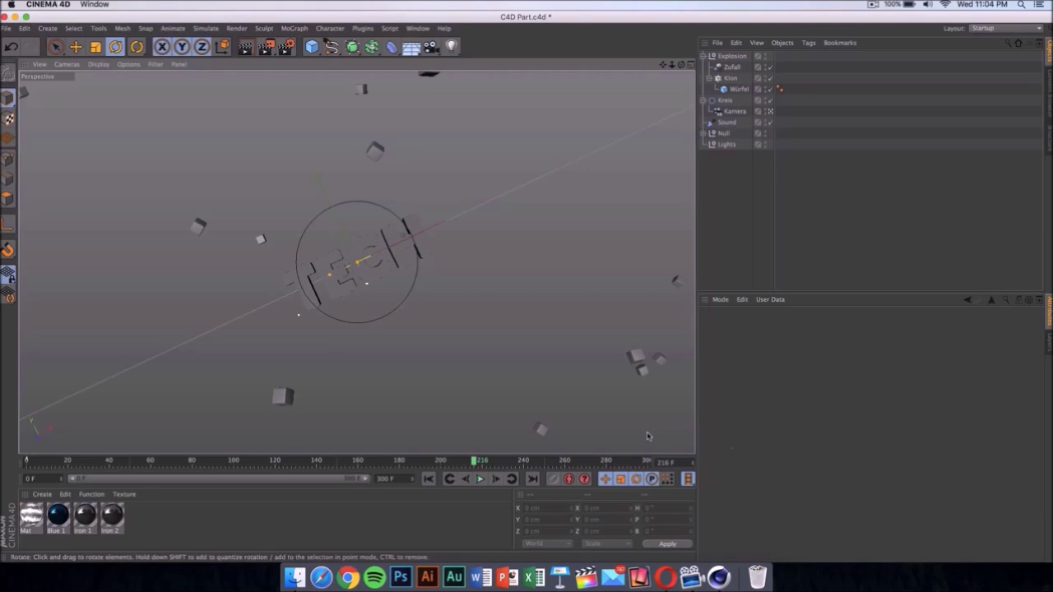
{"action": "left_click", "coordinate": [64, 516]}
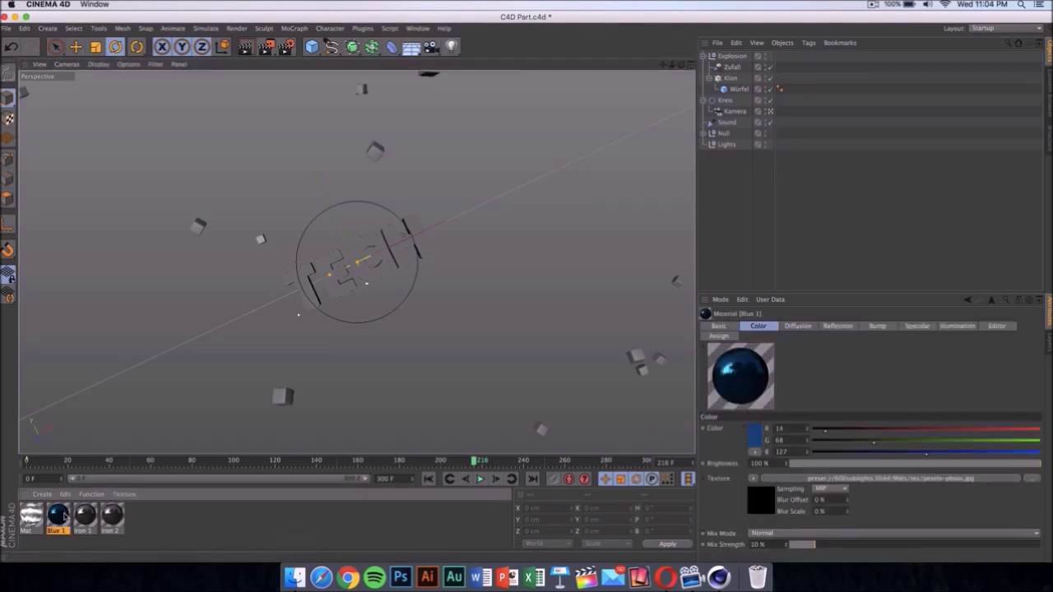
{"action": "double_click", "coordinate": [64, 517]}
{"action": "left_click_drag", "start_coordinate": [282, 85], "coordinate": [625, 46]}
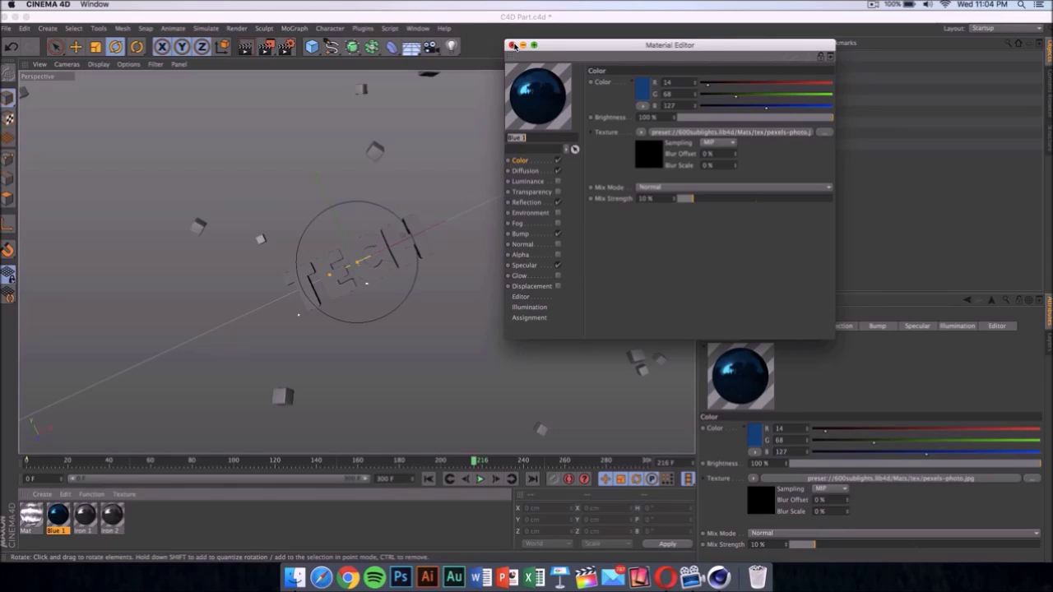
{"action": "left_click", "coordinate": [513, 46]}
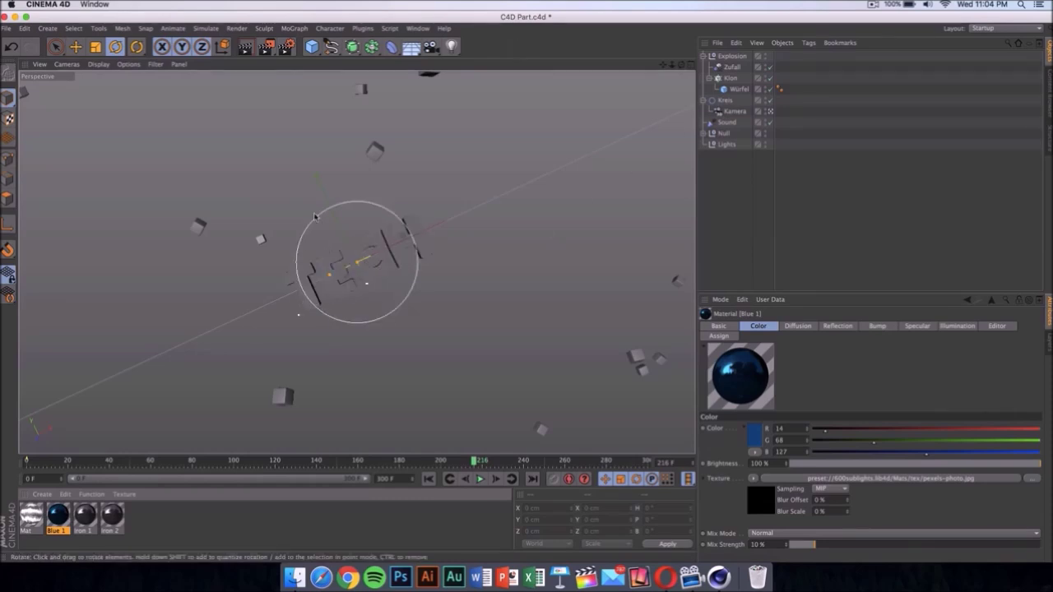
Set the render output to a QuickTime Movie named Intro on the Desktop and close Render Settings
{"action": "left_click", "coordinate": [288, 48]}
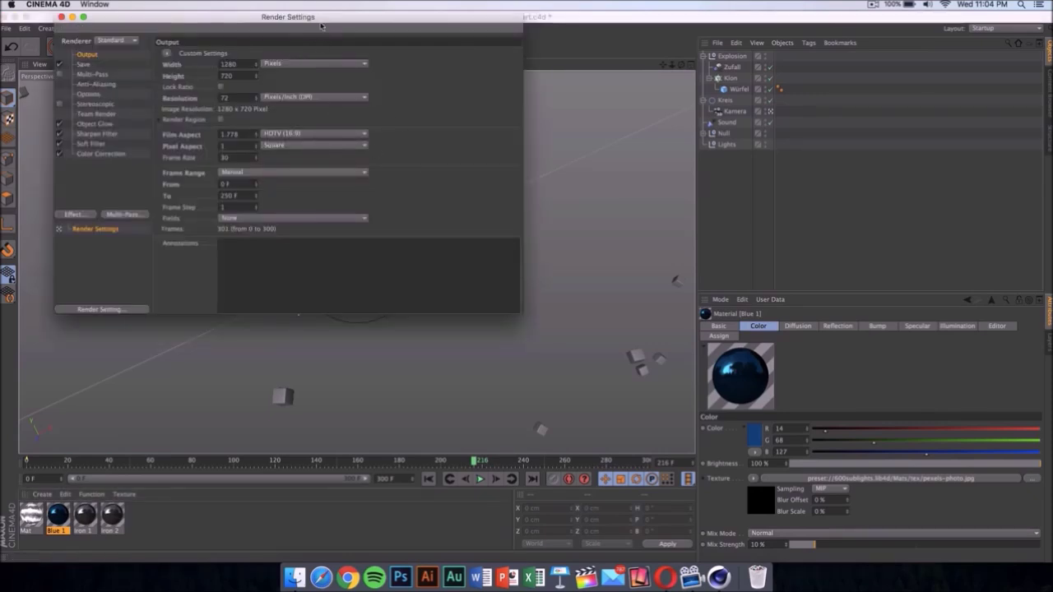
{"action": "left_click_drag", "start_coordinate": [321, 18], "coordinate": [495, 106]}
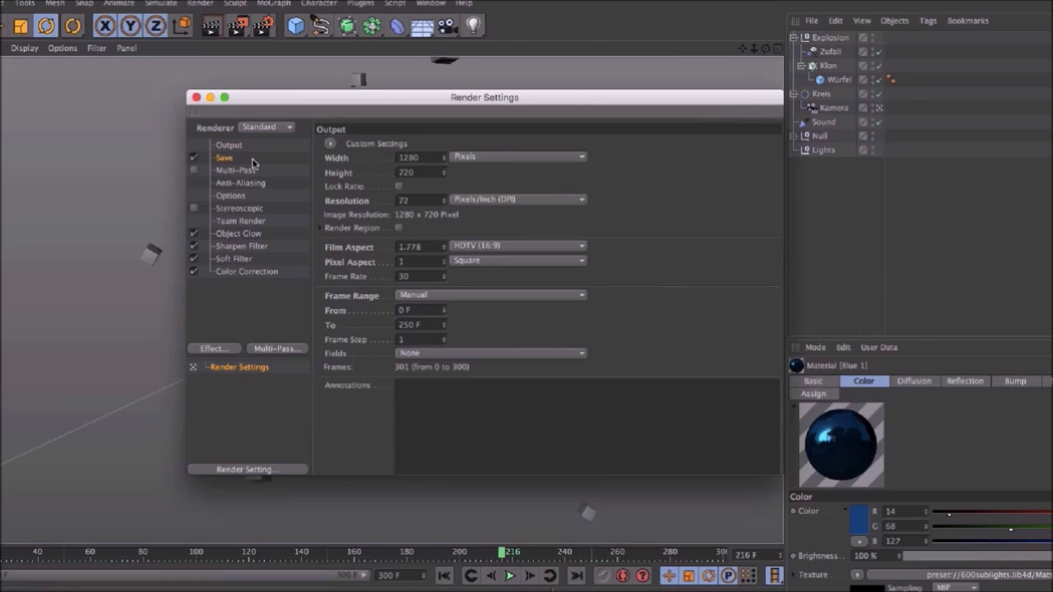
{"action": "left_click", "coordinate": [224, 158]}
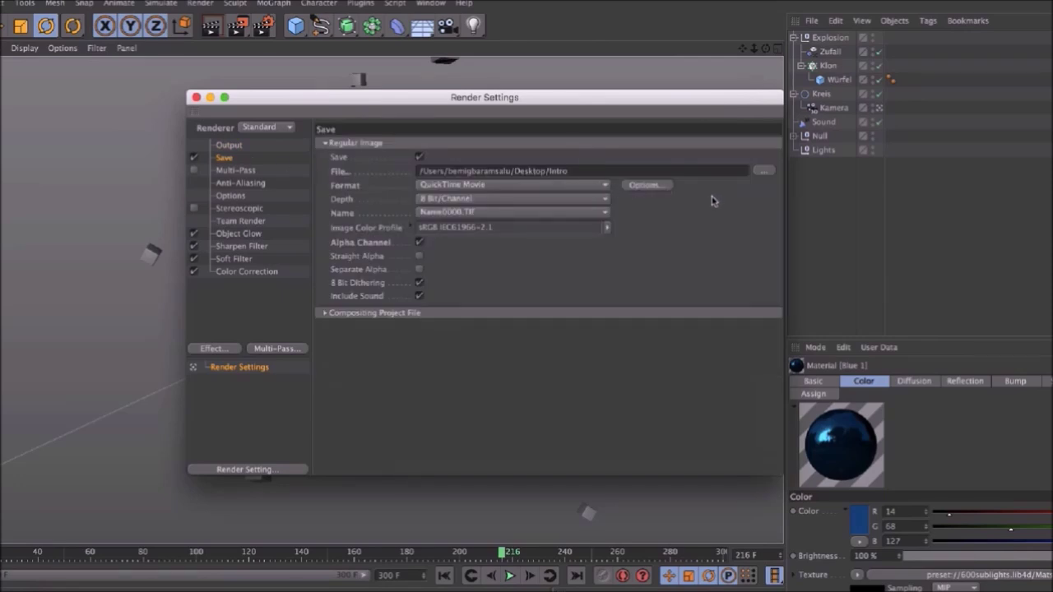
{"action": "left_click", "coordinate": [763, 171]}
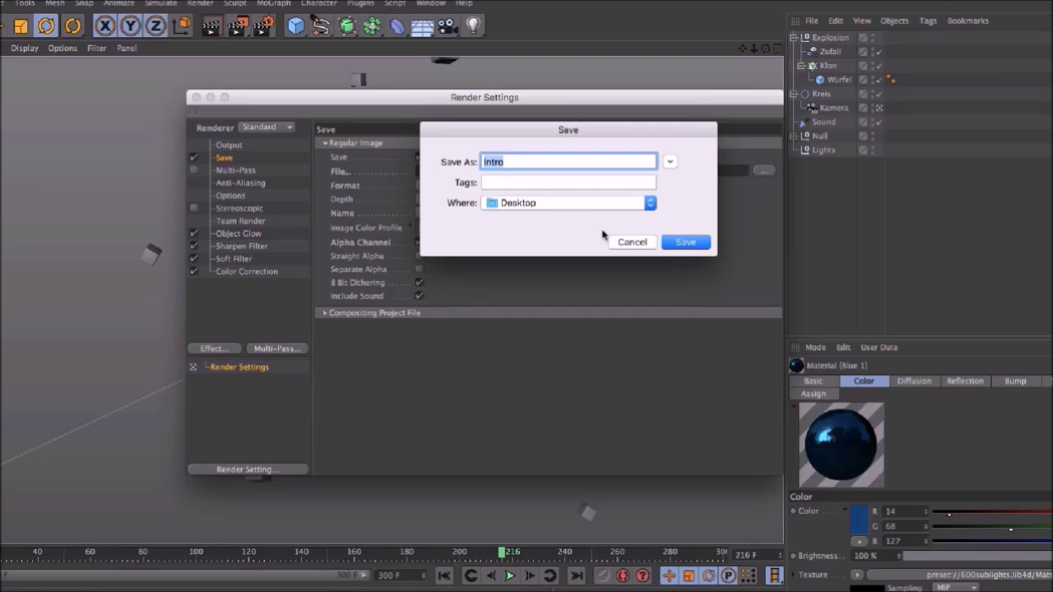
{"action": "left_click", "coordinate": [633, 242]}
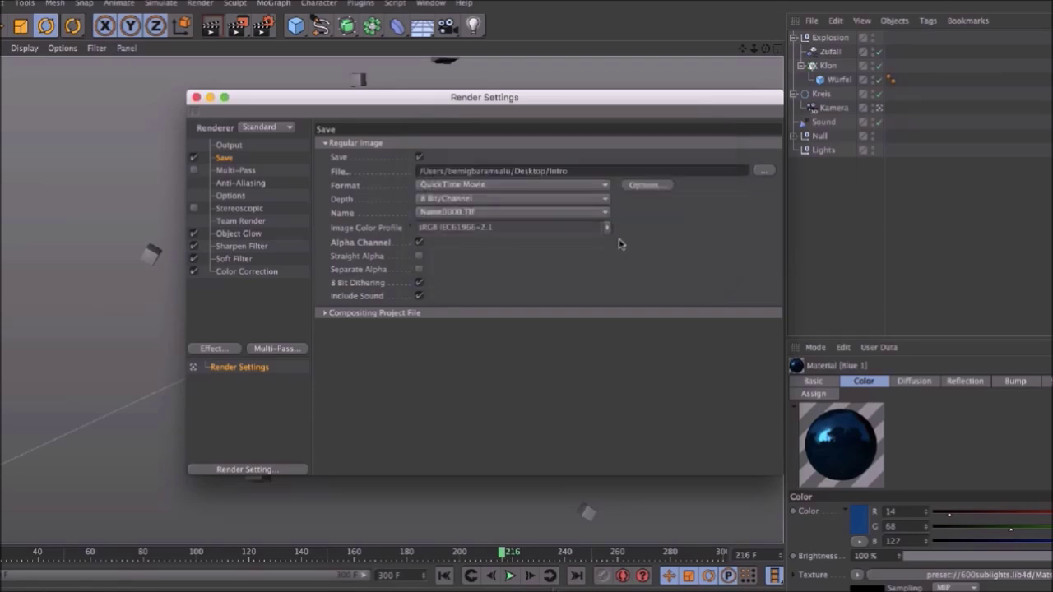
{"action": "left_click", "coordinate": [529, 186]}
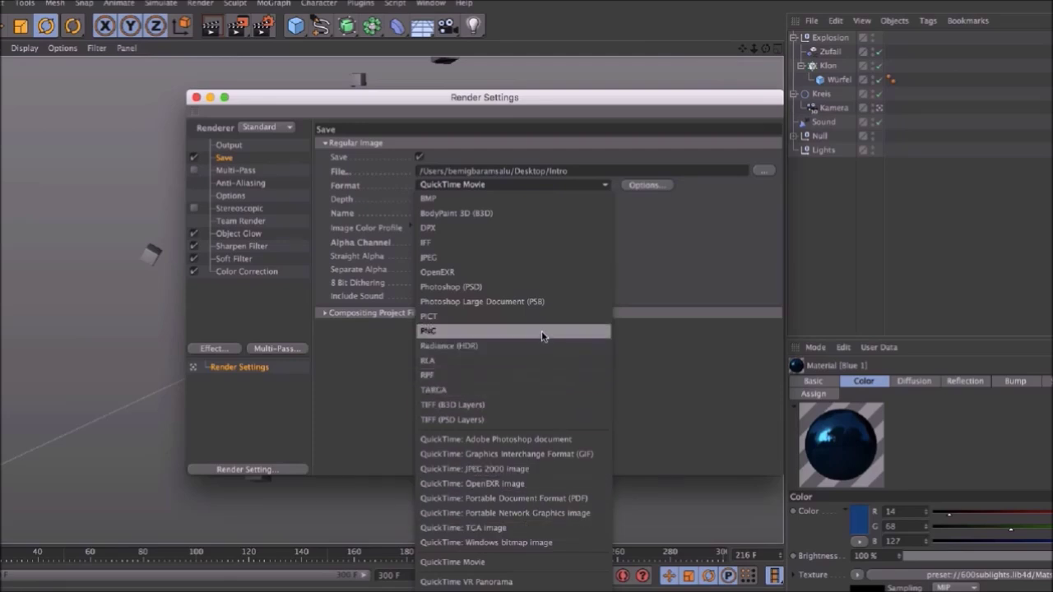
{"action": "left_click", "coordinate": [695, 247]}
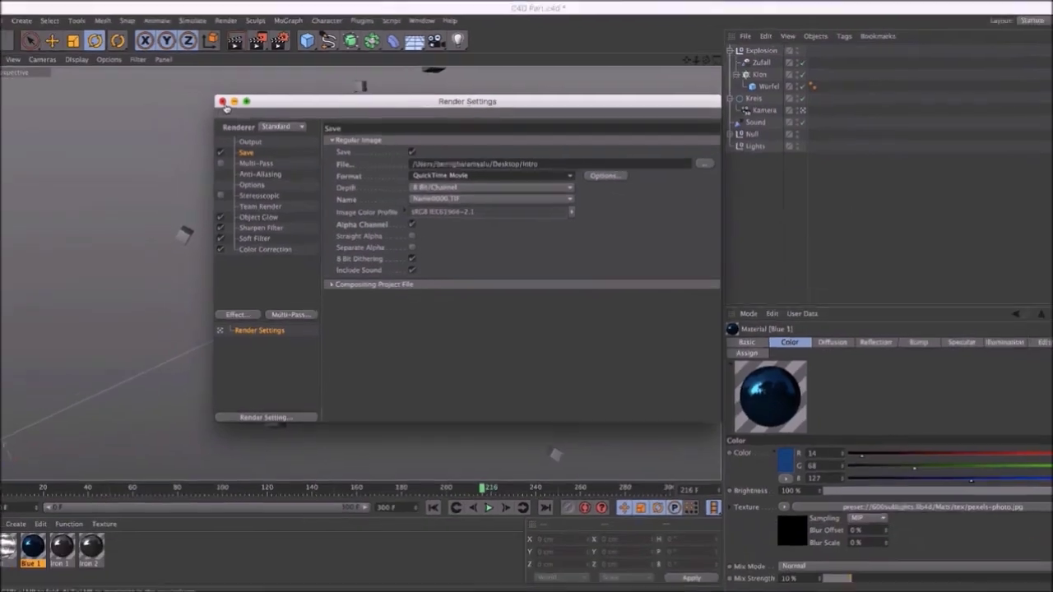
{"action": "left_click", "coordinate": [196, 97]}
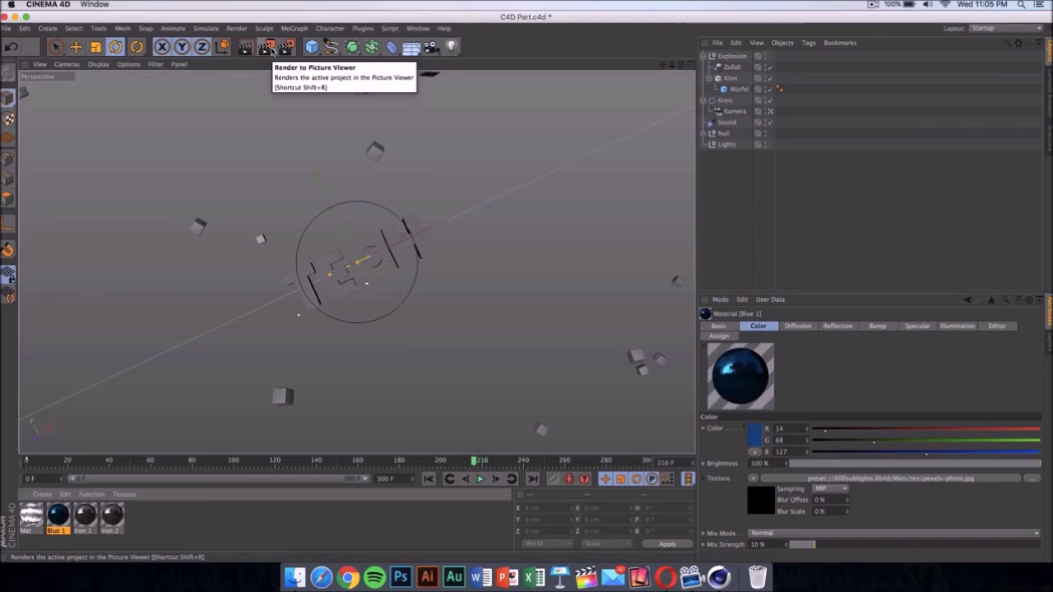
Render the TECH animation to the Picture Viewer past the warning, then close the finished render
{"action": "left_click", "coordinate": [269, 47]}
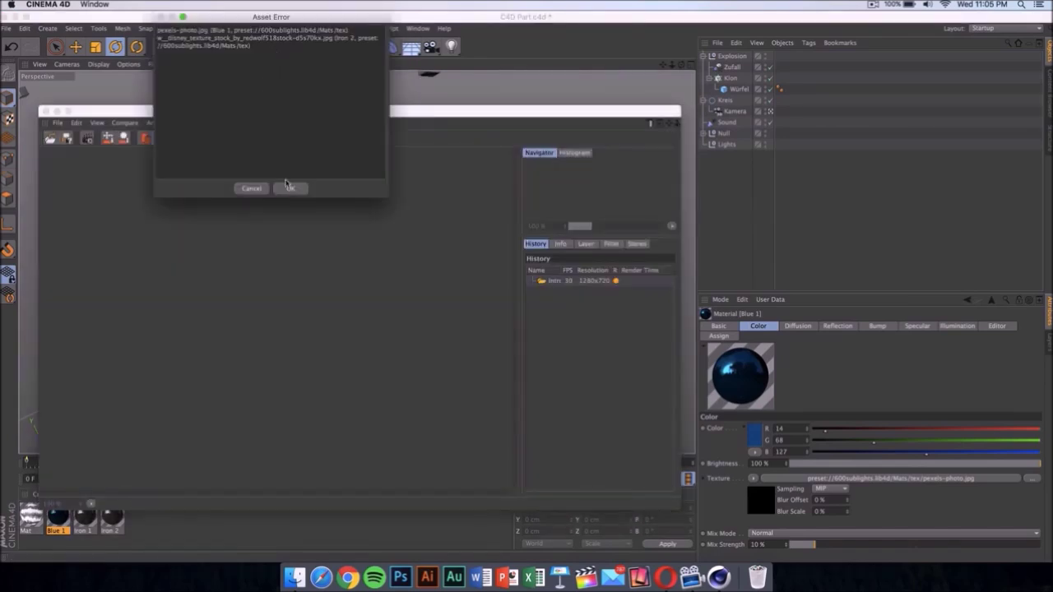
{"action": "left_click", "coordinate": [287, 187]}
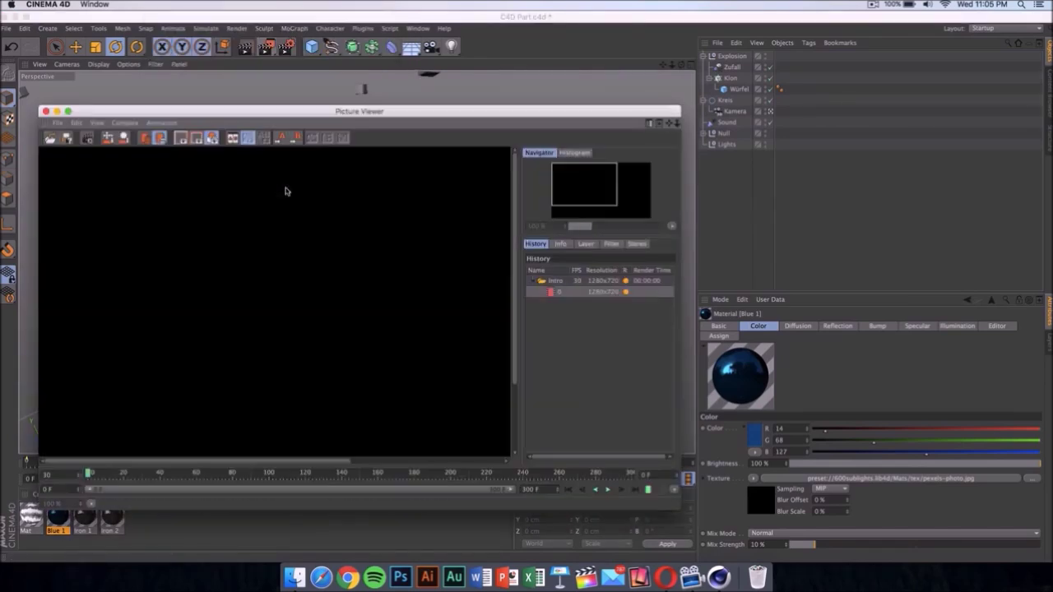
{"action": "left_click", "coordinate": [46, 111]}
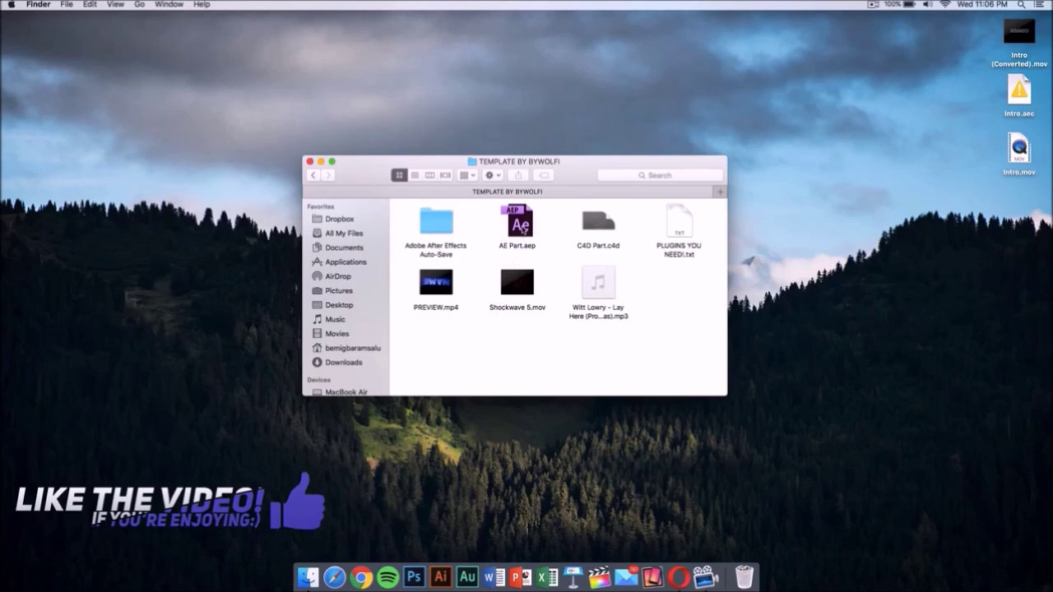
Open AE Part.aep from Finder in After Effects
{"action": "left_click", "coordinate": [521, 230]}
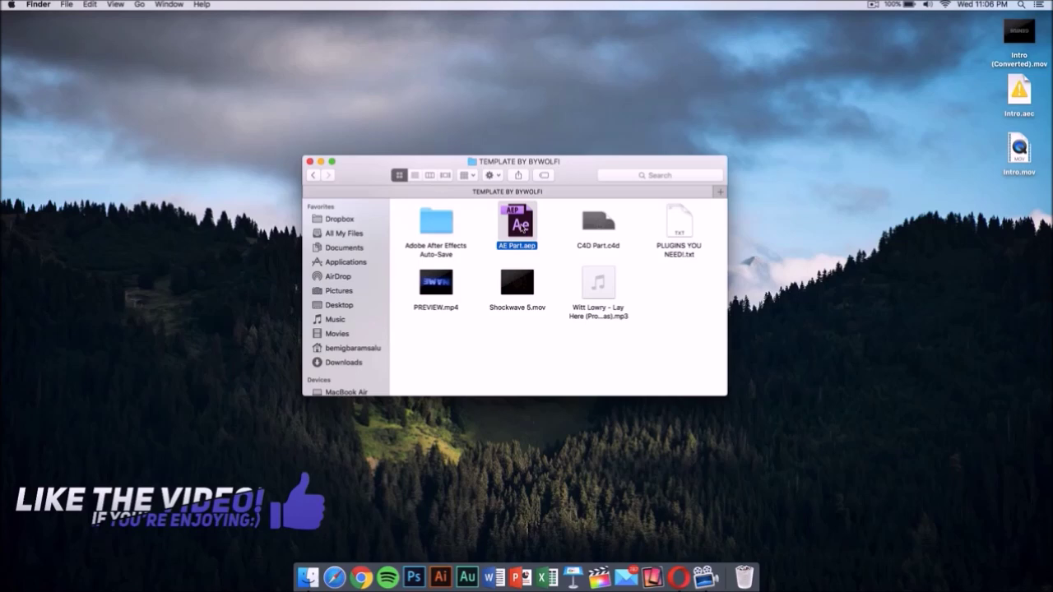
{"action": "double_click", "coordinate": [522, 229]}
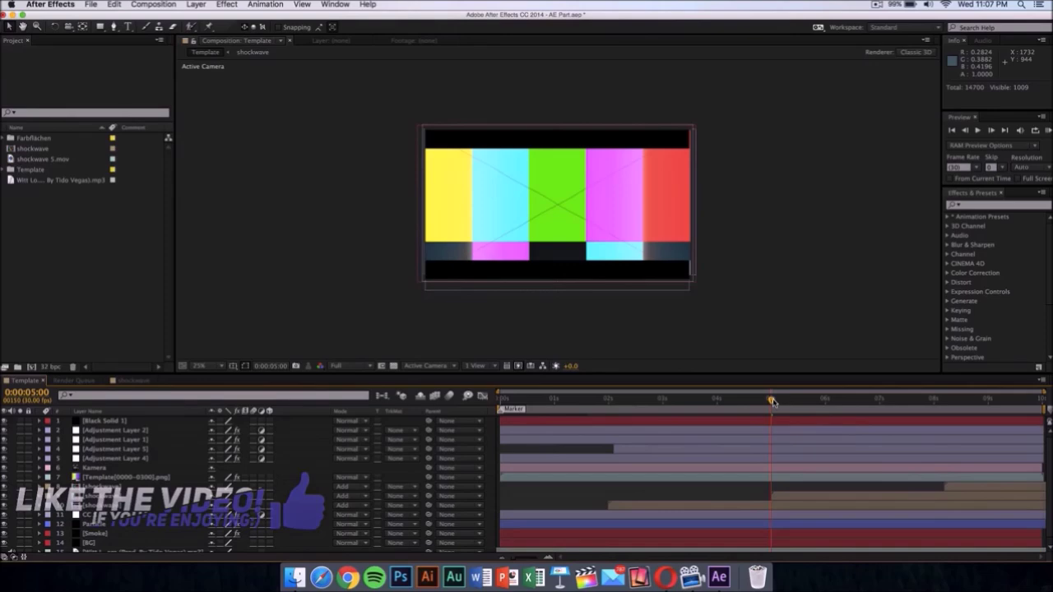
Step the time back to 0:00:04:21 and expand the Template folder in the Project panel
{"action": "key", "text": "Page_Up"}
{"action": "key", "text": "Page_Up"}
{"action": "key", "text": "Page_Up"}
{"action": "key", "text": "Page_Up"}
{"action": "key", "text": "Page_Up"}
{"action": "key", "text": "Page_Up"}
{"action": "key", "text": "Page_Up"}
{"action": "key", "text": "Page_Up"}
{"action": "key", "text": "Page_Up"}
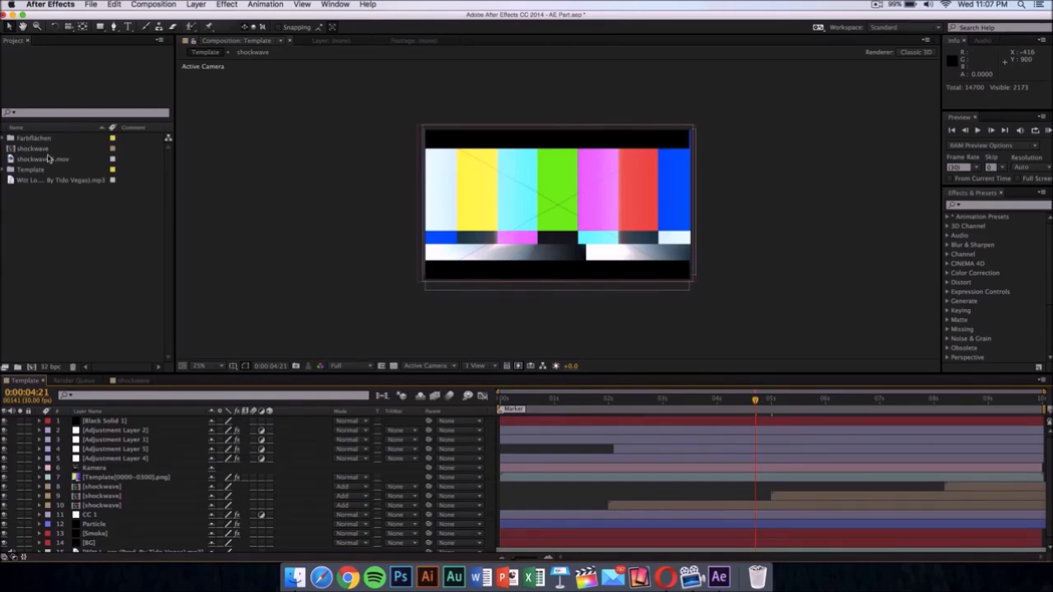
{"action": "left_click", "coordinate": [9, 170]}
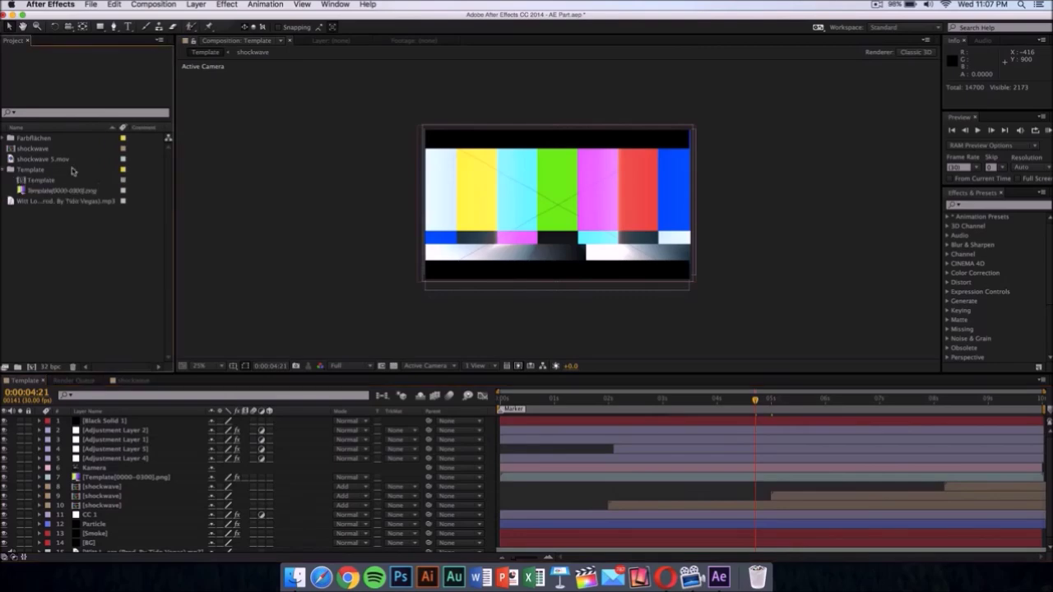
Replace the Template PNG sequence footage with the Intro (Converted).mov clip from the Desktop
{"action": "left_click_drag", "start_coordinate": [29, 170], "coordinate": [33, 189]}
{"action": "left_click", "coordinate": [35, 190]}
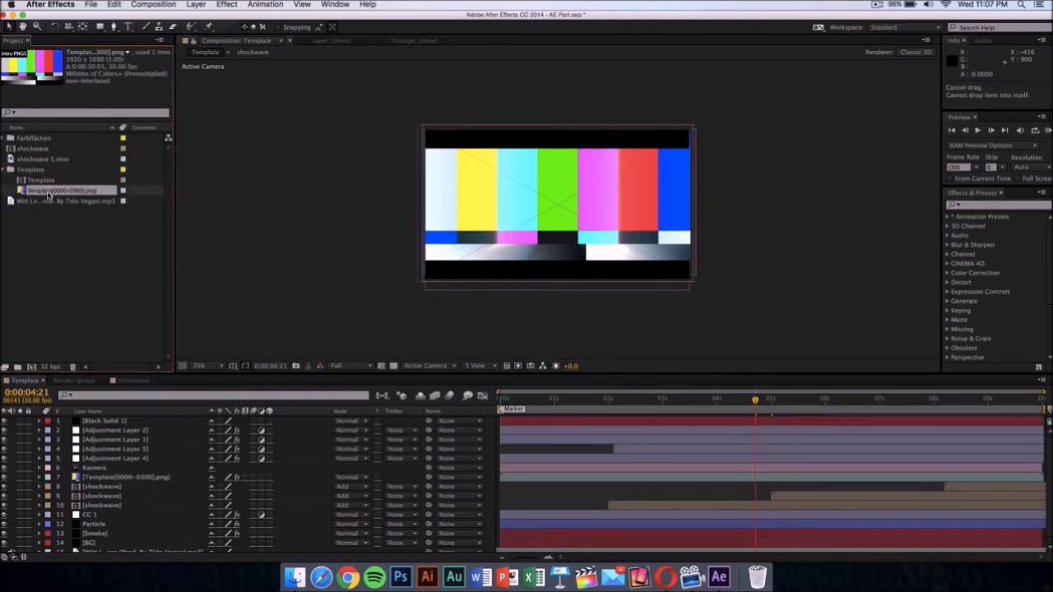
{"action": "right_click", "coordinate": [48, 194]}
{"action": "left_click", "coordinate": [47, 194]}
{"action": "right_click", "coordinate": [94, 192]}
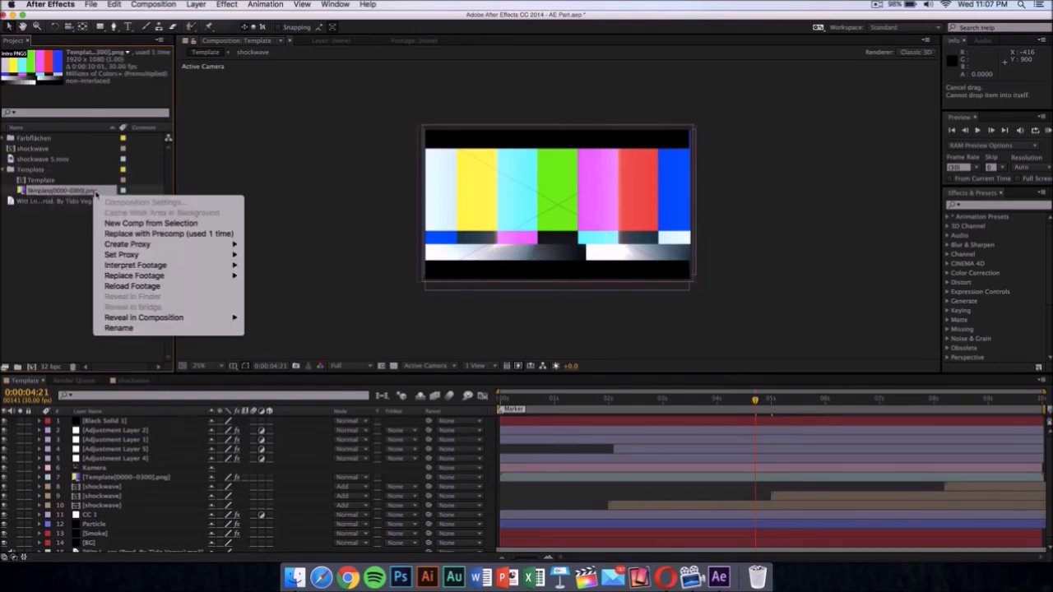
{"action": "mouse_move", "coordinate": [167, 276]}
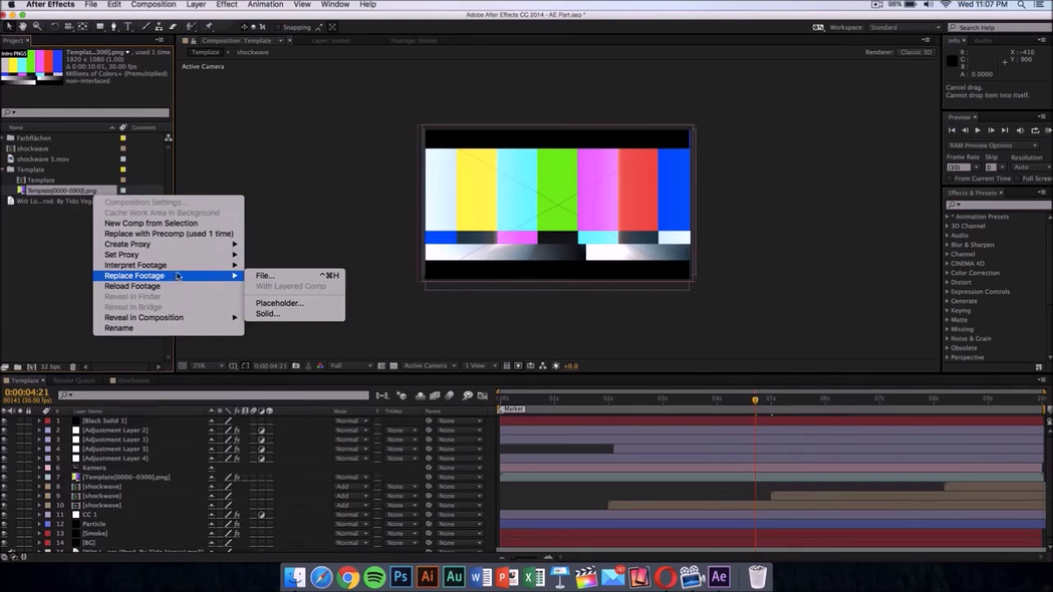
{"action": "left_click", "coordinate": [280, 276]}
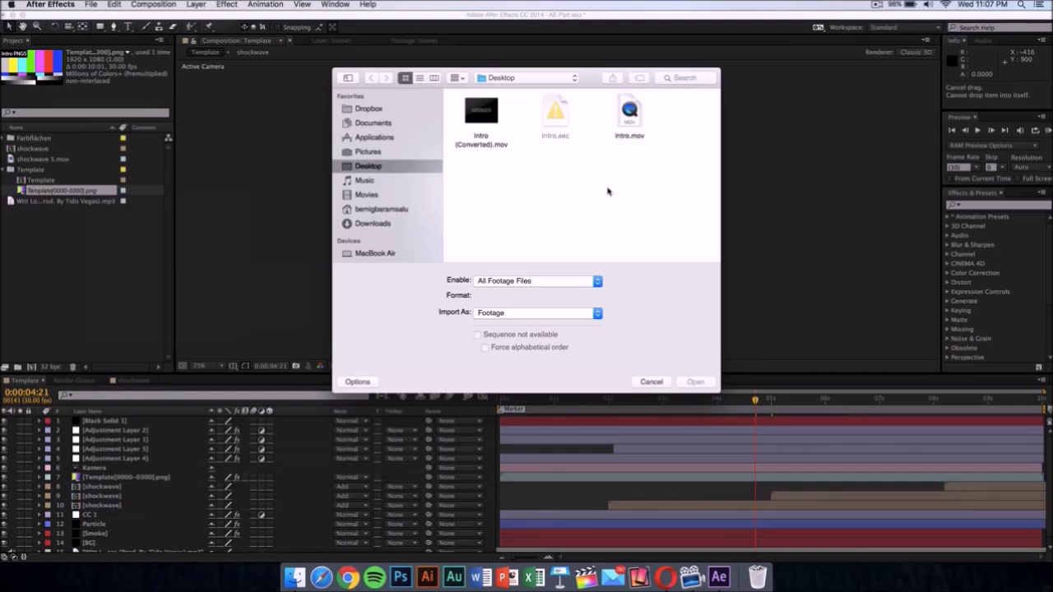
{"action": "left_click", "coordinate": [492, 144]}
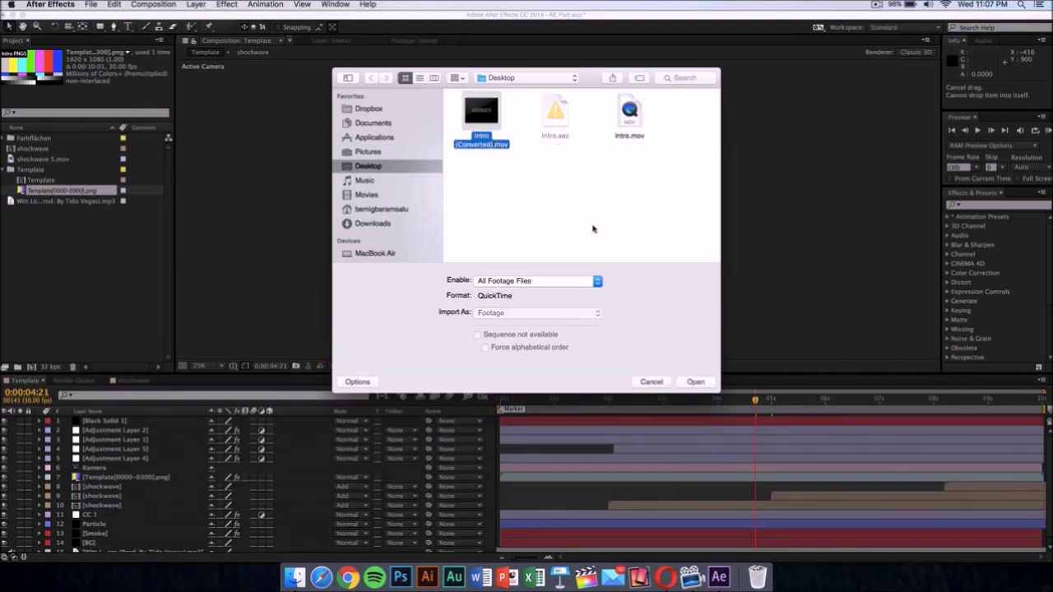
{"action": "left_click", "coordinate": [702, 384]}
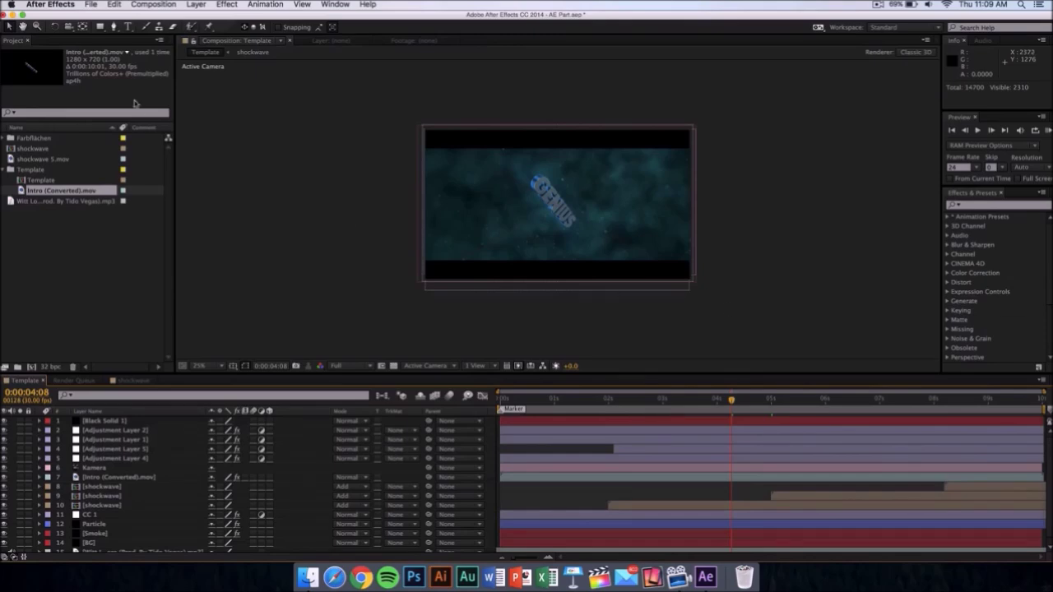
Add the Template composition to the Render Queue from the Composition menu
{"action": "left_click", "coordinate": [157, 5]}
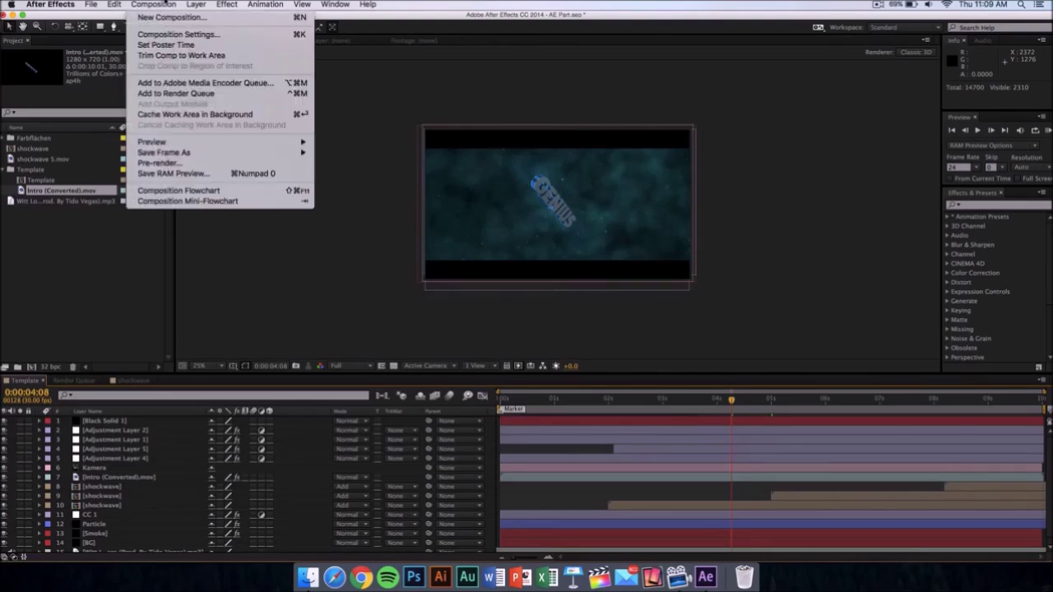
{"action": "left_click", "coordinate": [184, 94]}
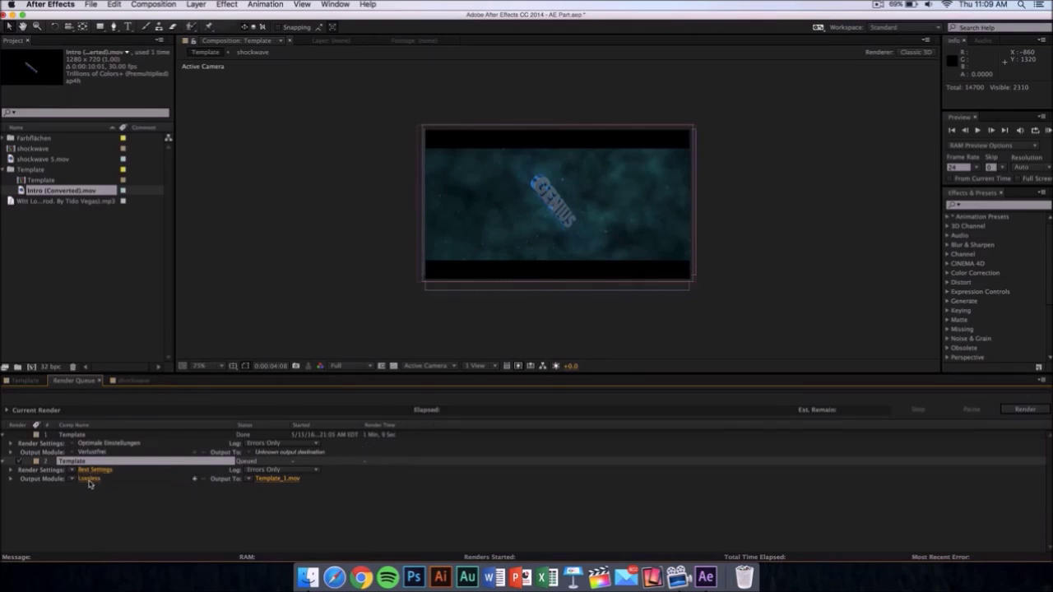
Save Template_1.mov to the Desktop as QuickTime, then start rendering the queued Template comp
{"action": "left_click", "coordinate": [280, 479]}
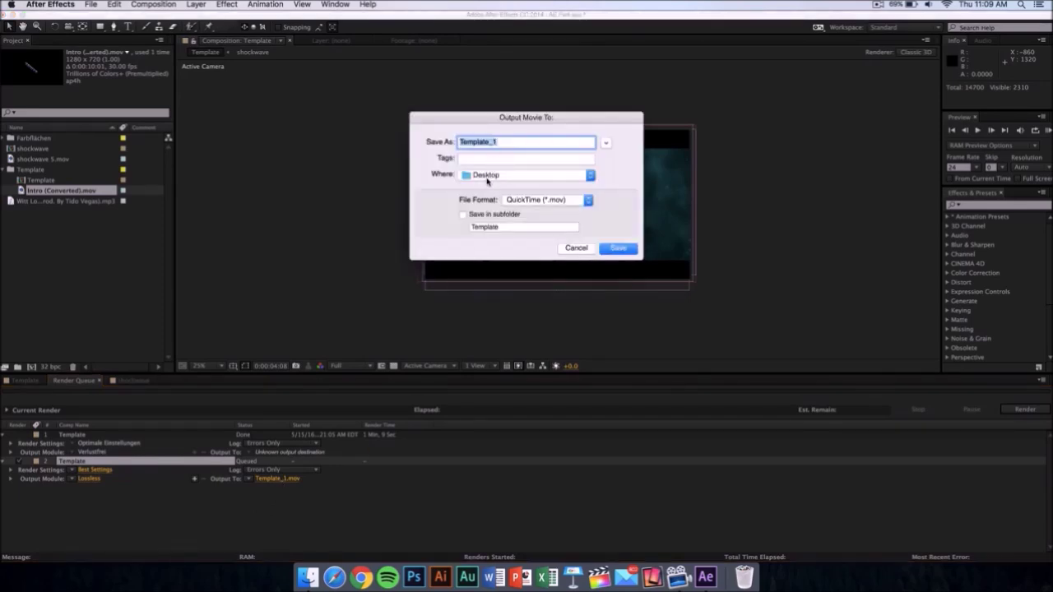
{"action": "left_click", "coordinate": [486, 180]}
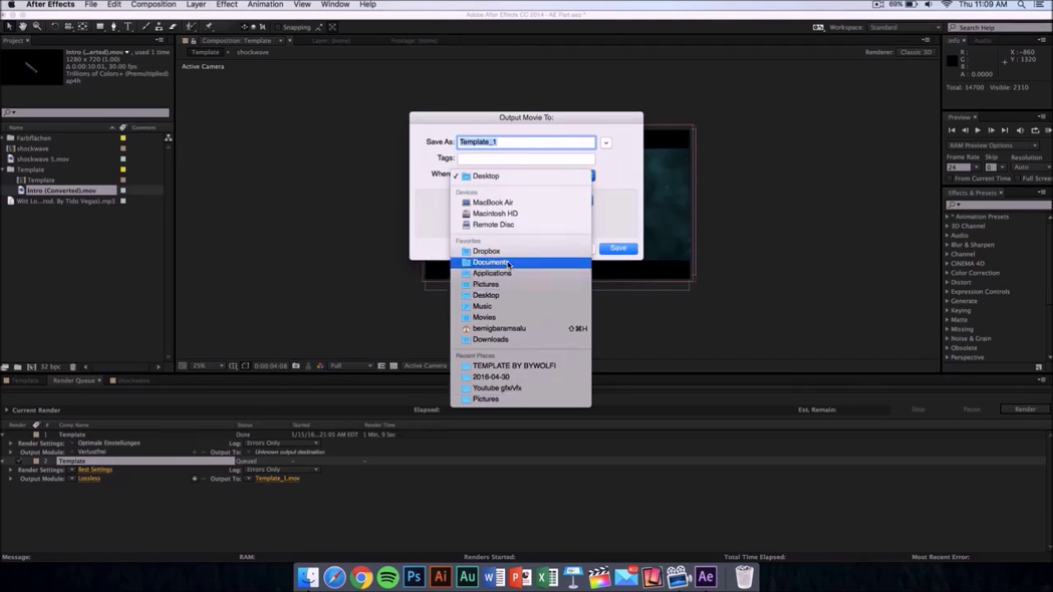
{"action": "left_click", "coordinate": [633, 199]}
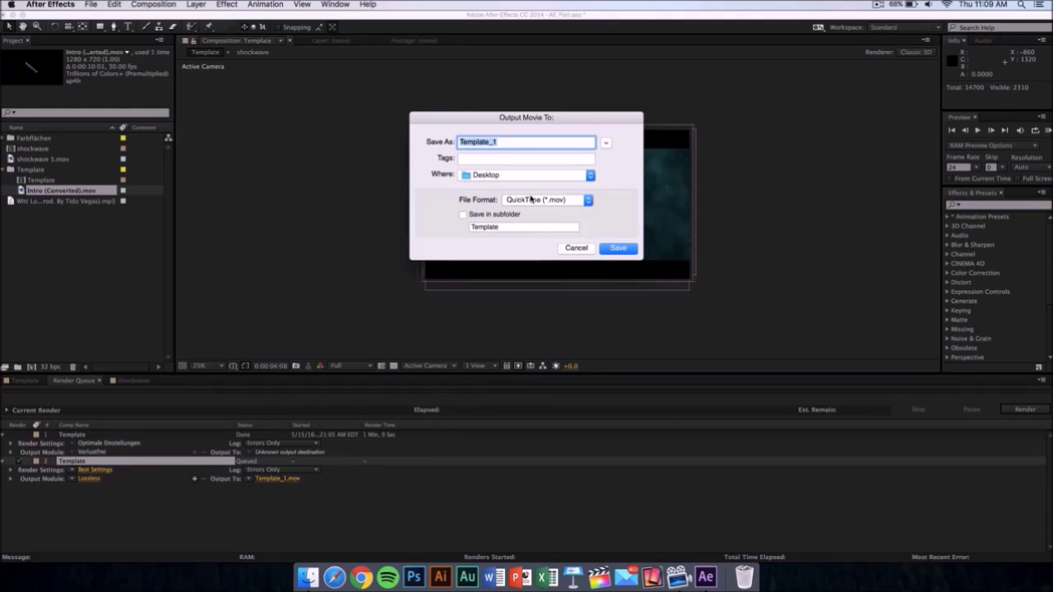
{"action": "left_click", "coordinate": [625, 249]}
{"action": "left_click", "coordinate": [1023, 411]}
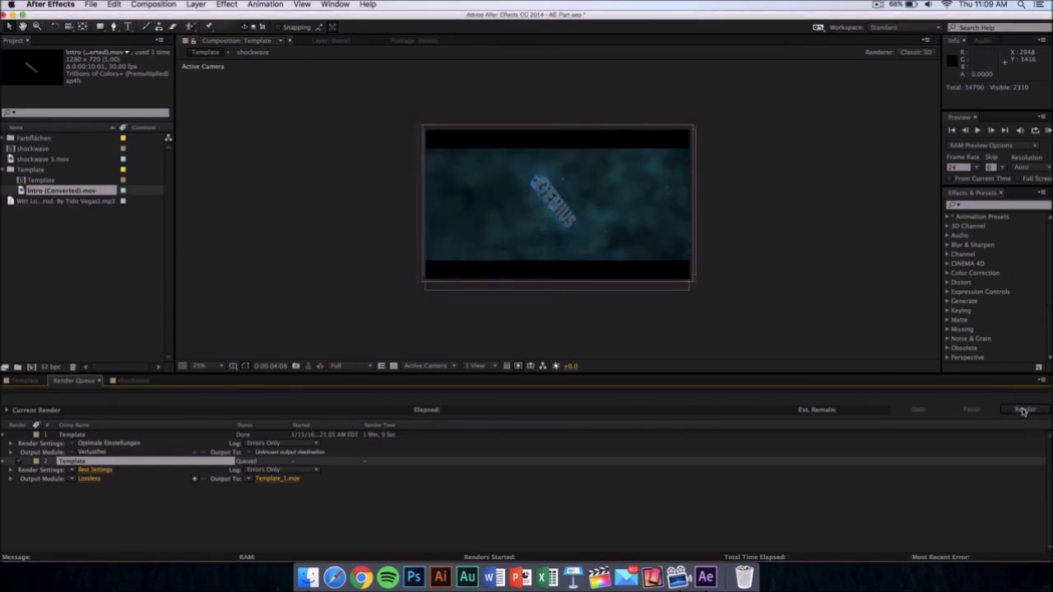